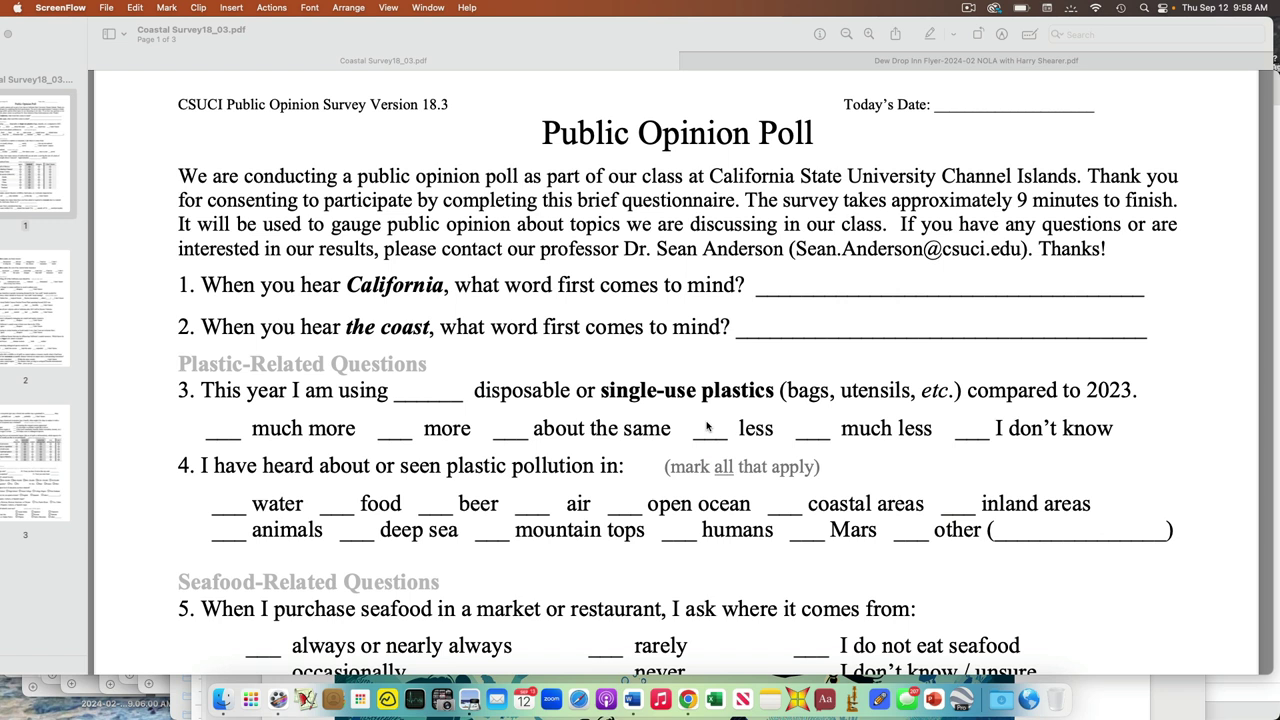
- Switch to the poll data-entry spreadsheet in Chrome, select row 14 and examine the filled and empty rows below the examples
left_click(688, 693)
scroll(784, 543, "down", 2)
scroll(784, 543, "up", 2)
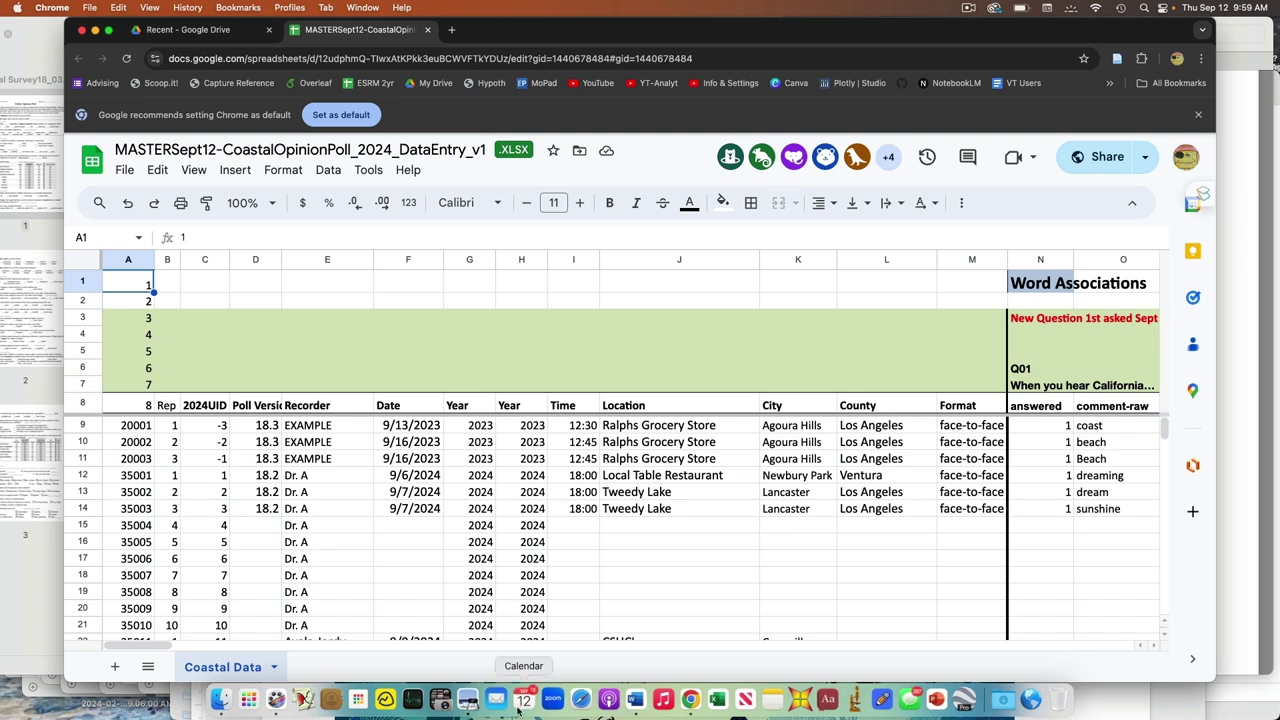
left_click(82, 510)
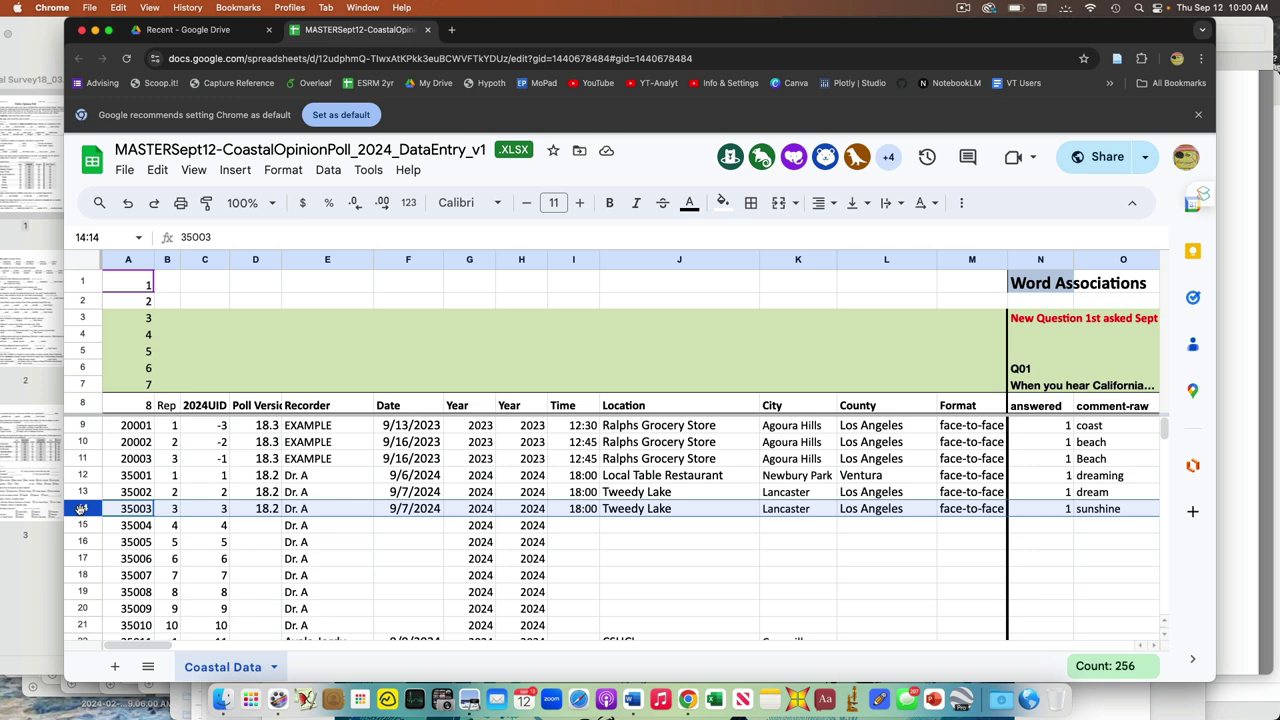
scroll(82, 509, "down", 15)
scroll(82, 513, "down", 1)
scroll(82, 513, "up", 10)
scroll(82, 513, "right", 1)
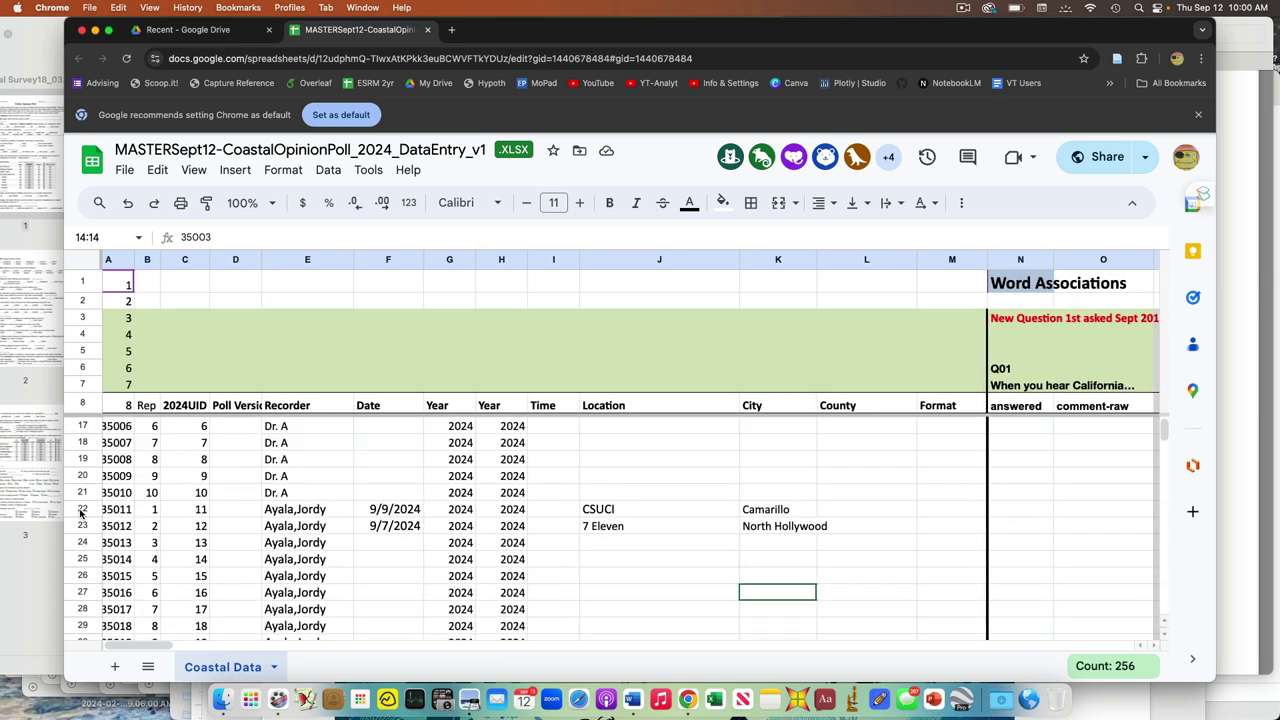
scroll(82, 513, "up", 4)
scroll(82, 513, "left", 1)
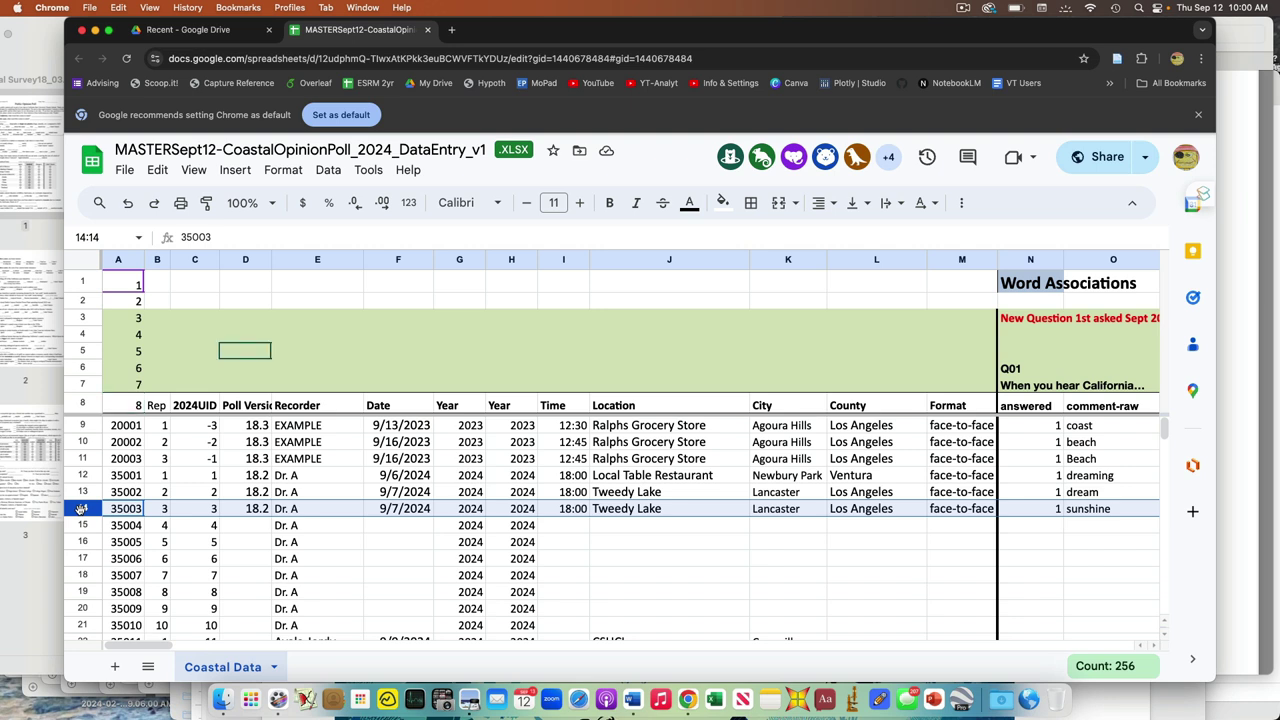
- Examine the poll version in row 14, the empty date cell in row 15 and the time format in row 14
left_click(257, 509)
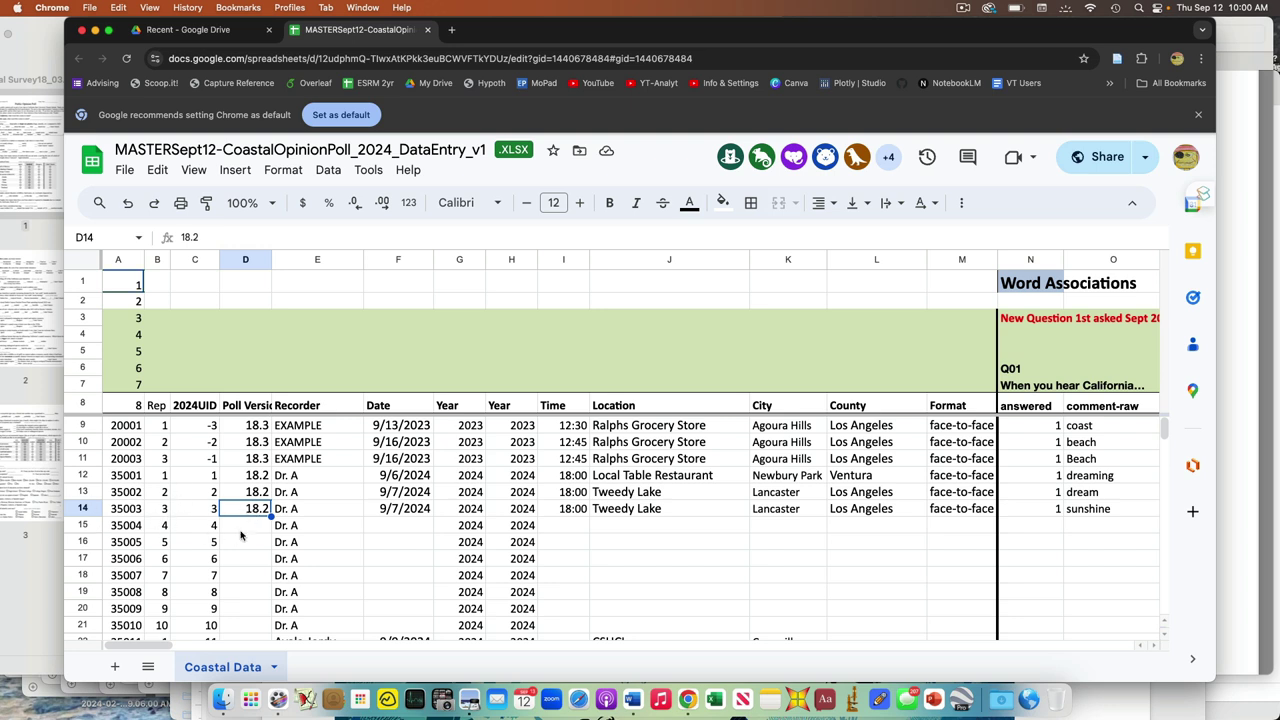
left_click(390, 532)
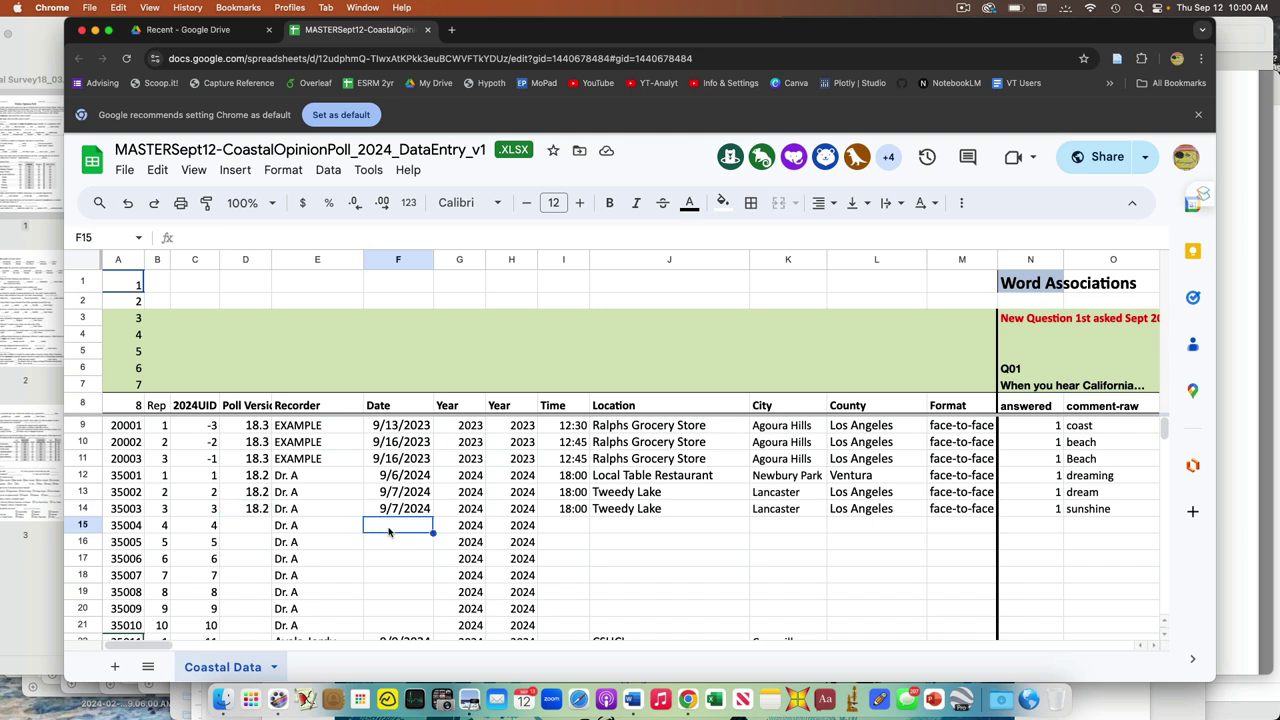
key("Right")
key("Right")
key("Right")
key("Up")
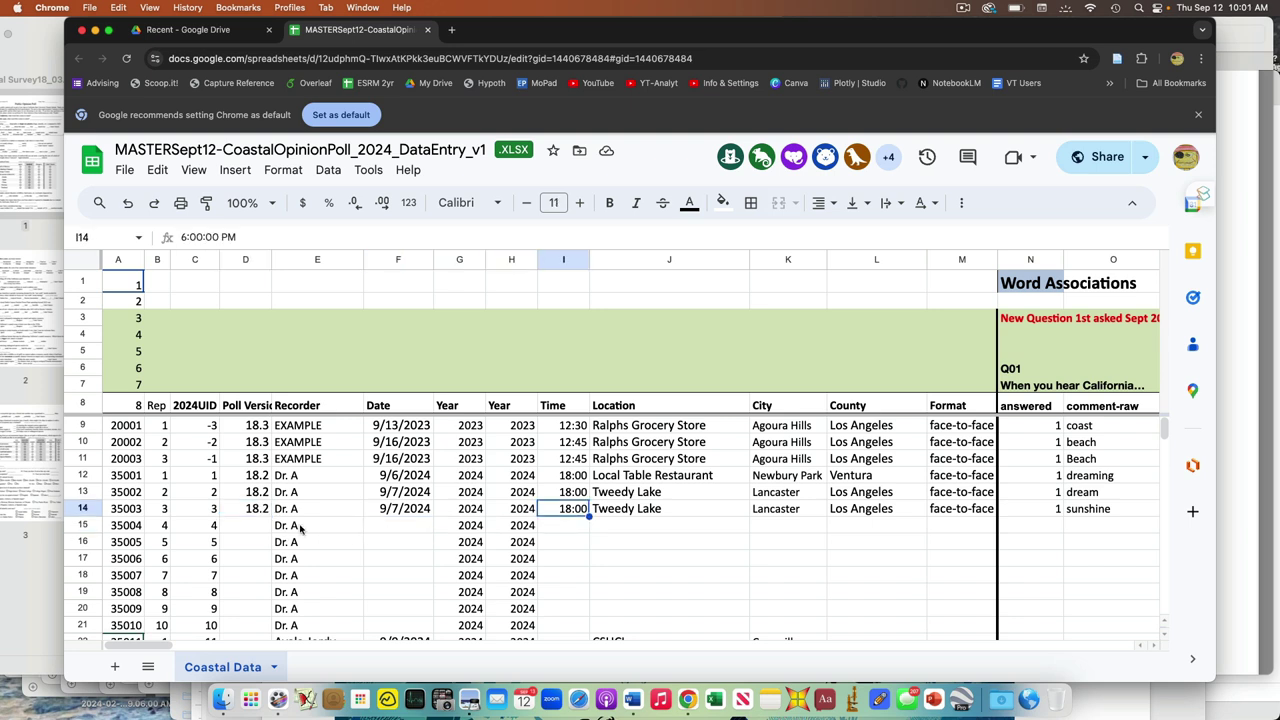
- Highlight example rows 9 to 11 and follow them across to the Word Associations and Plastic questions
left_click_drag(79, 427, 81, 458)
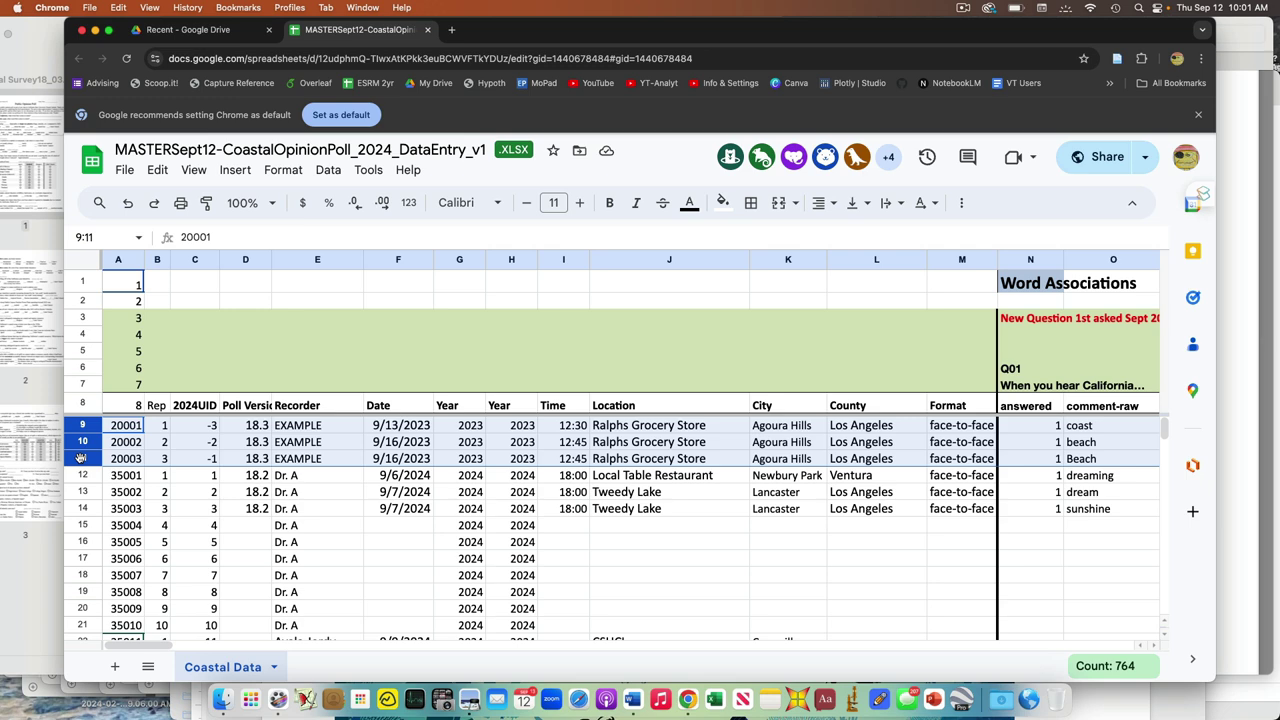
scroll(397, 572, "right", 5)
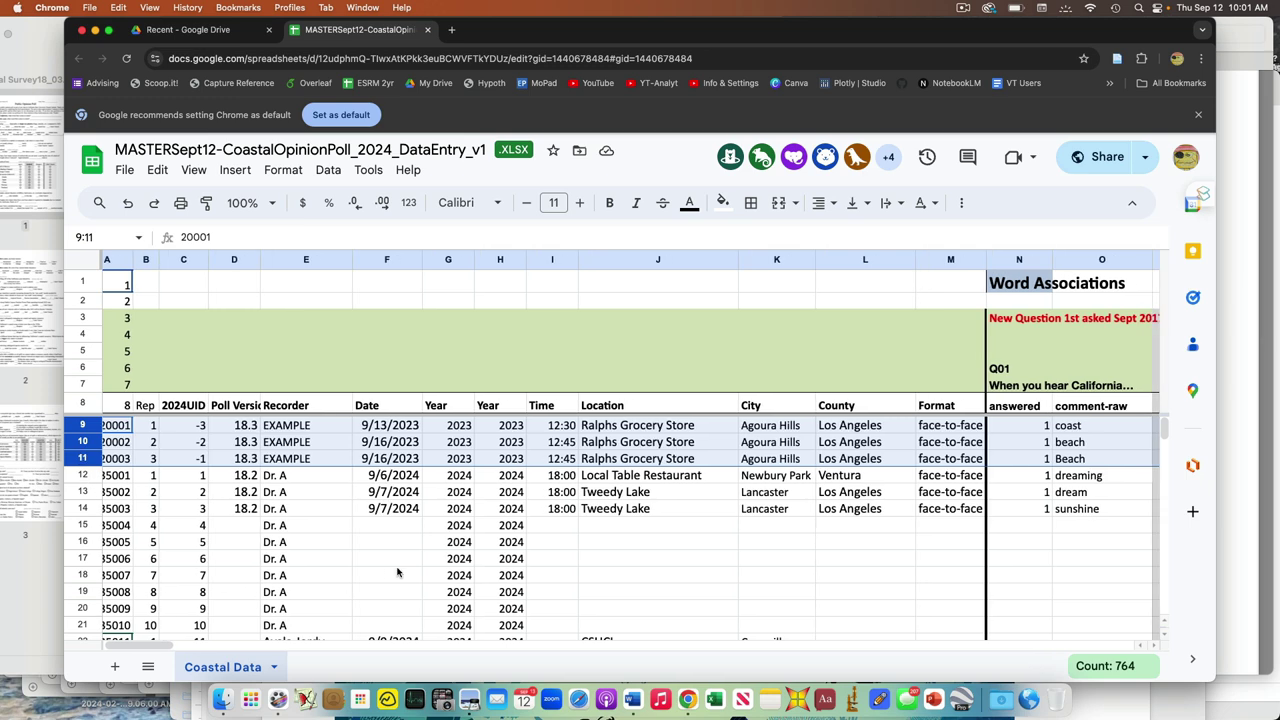
scroll(397, 572, "right", 3)
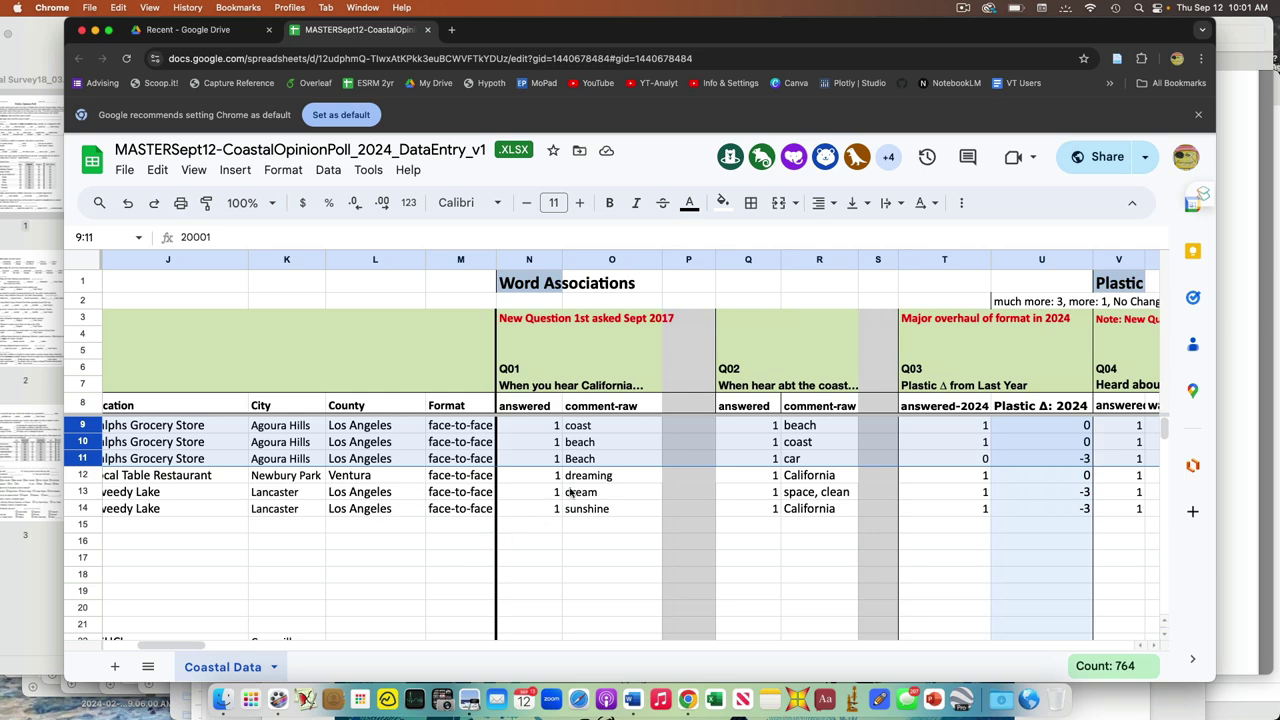
scroll(569, 491, "right", 1)
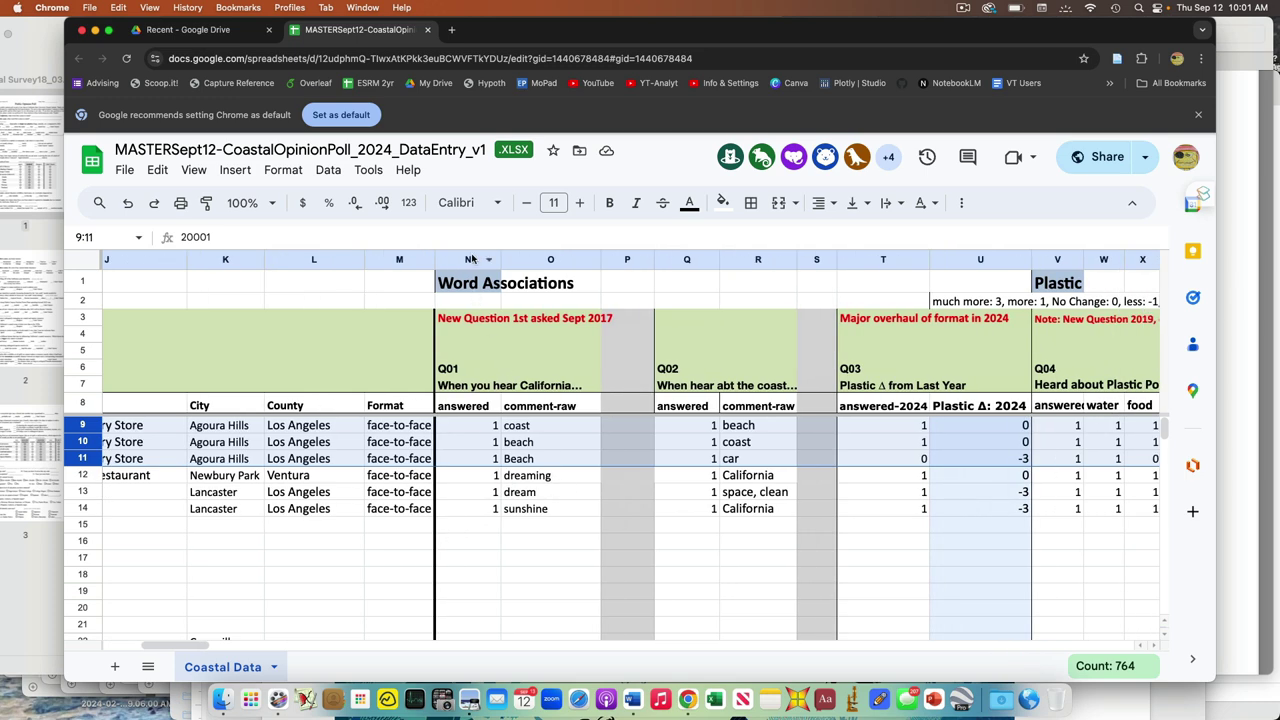
- Compare the Q01 columns N and O with the survey PDF in Preview, returning to the spreadsheet in Chrome to highlight both columns
left_click(470, 257)
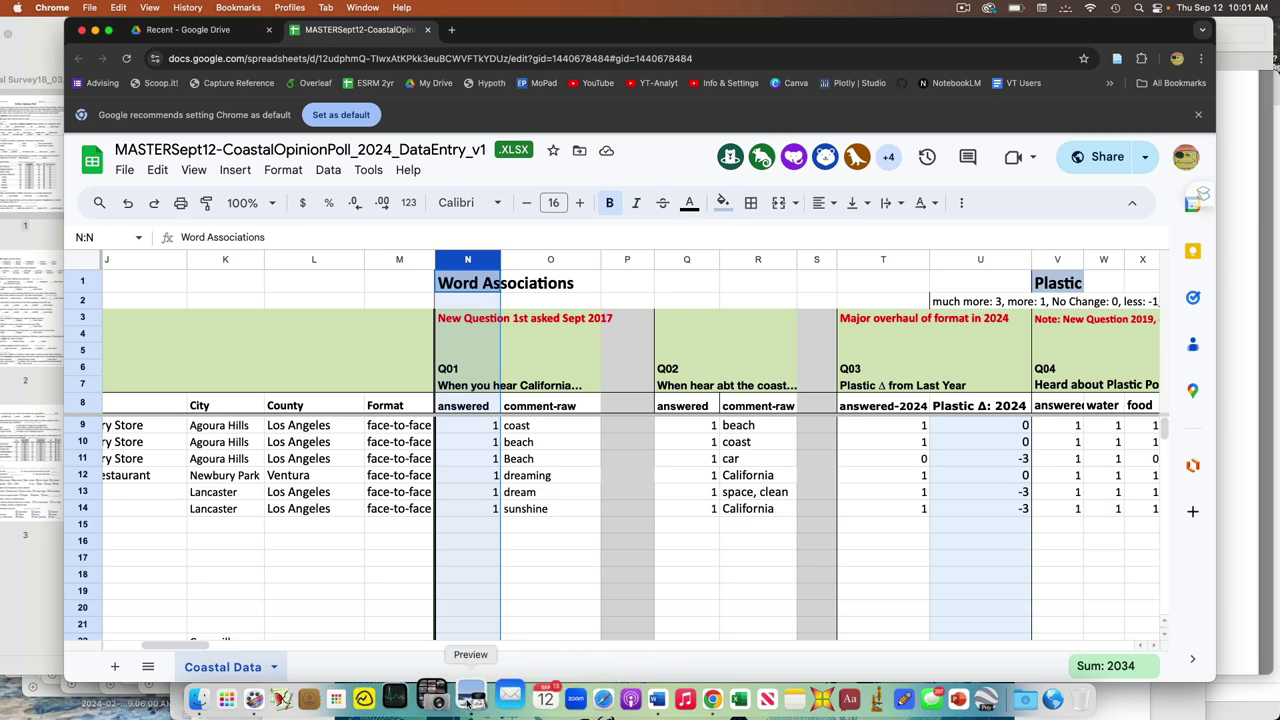
left_click(468, 703)
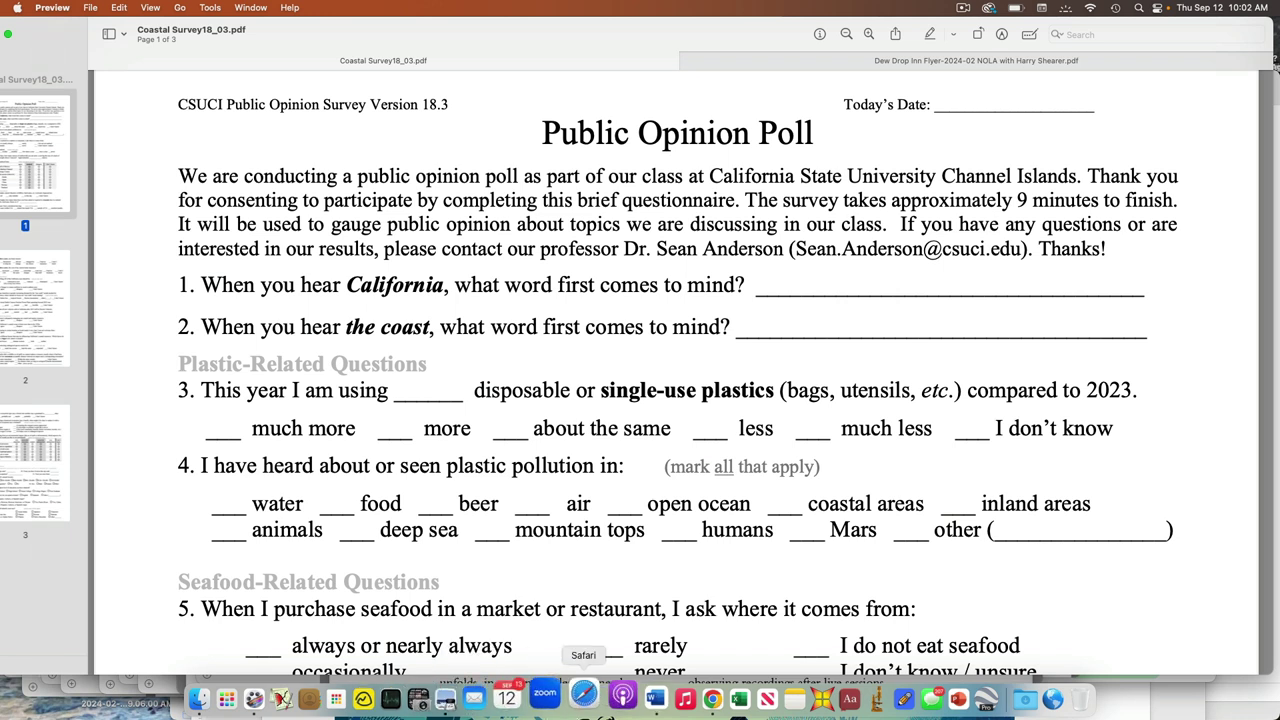
left_click(685, 697)
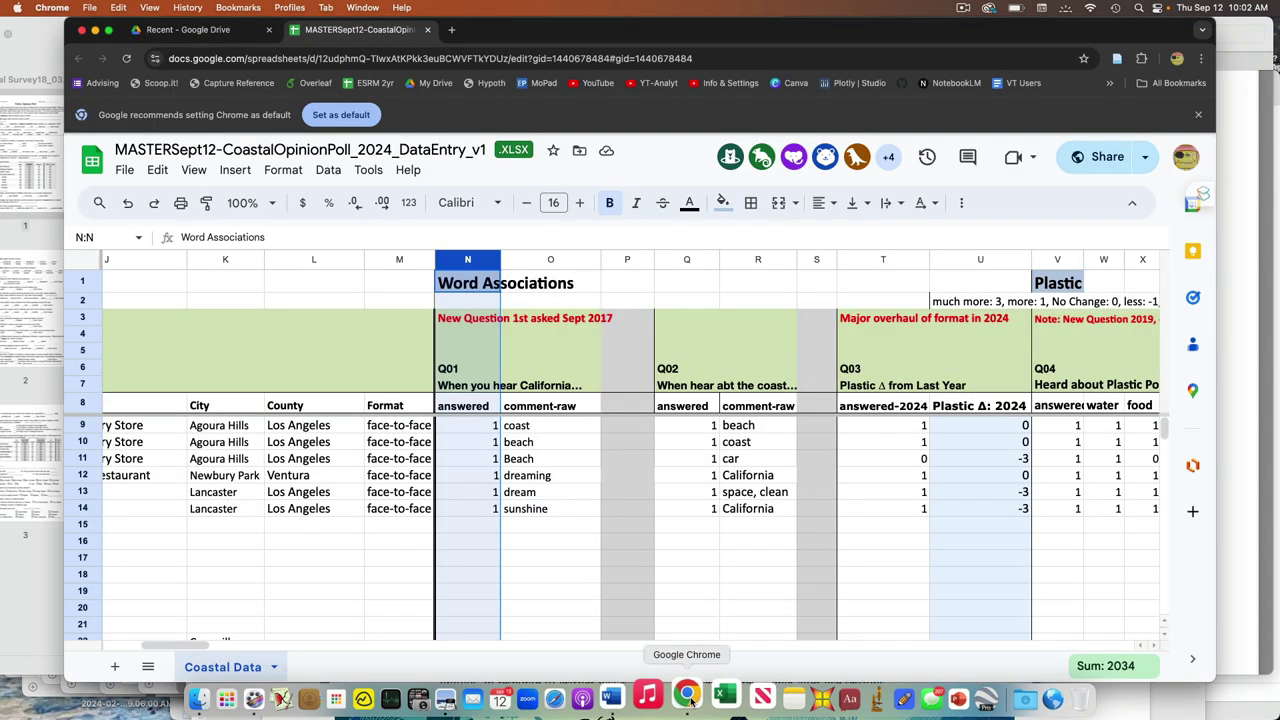
left_click(478, 480)
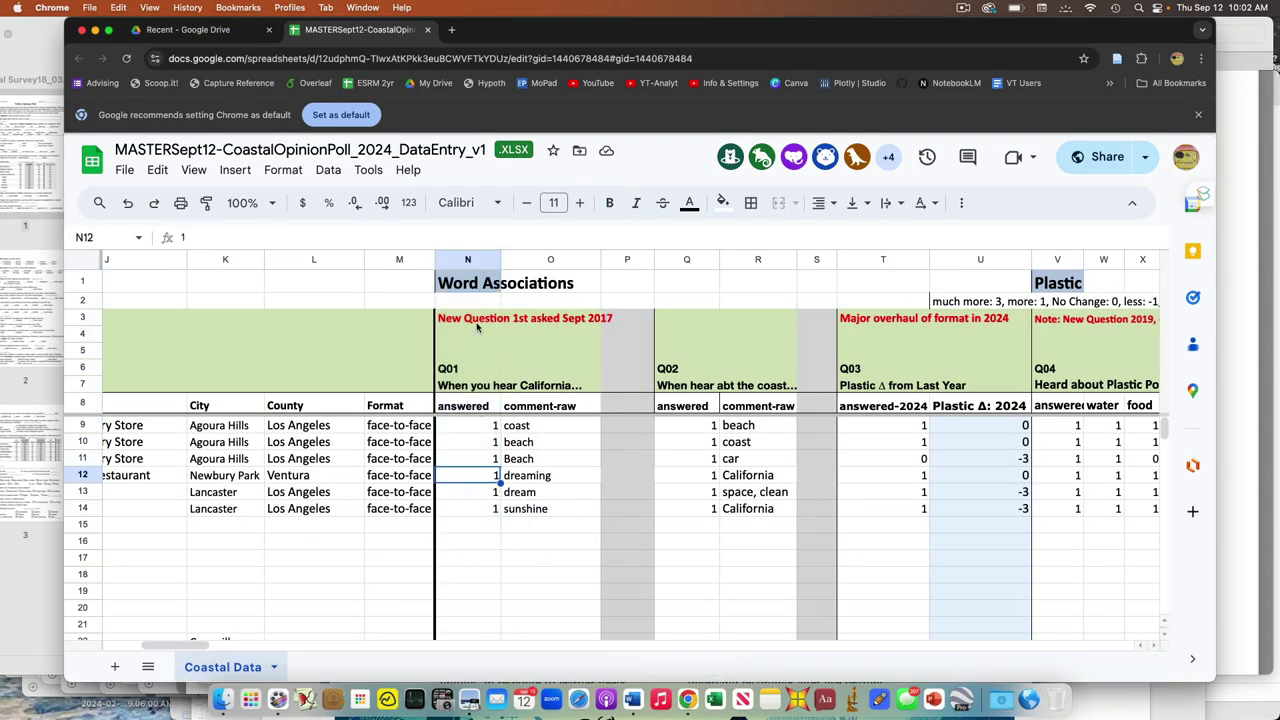
left_click_drag(465, 260, 545, 260)
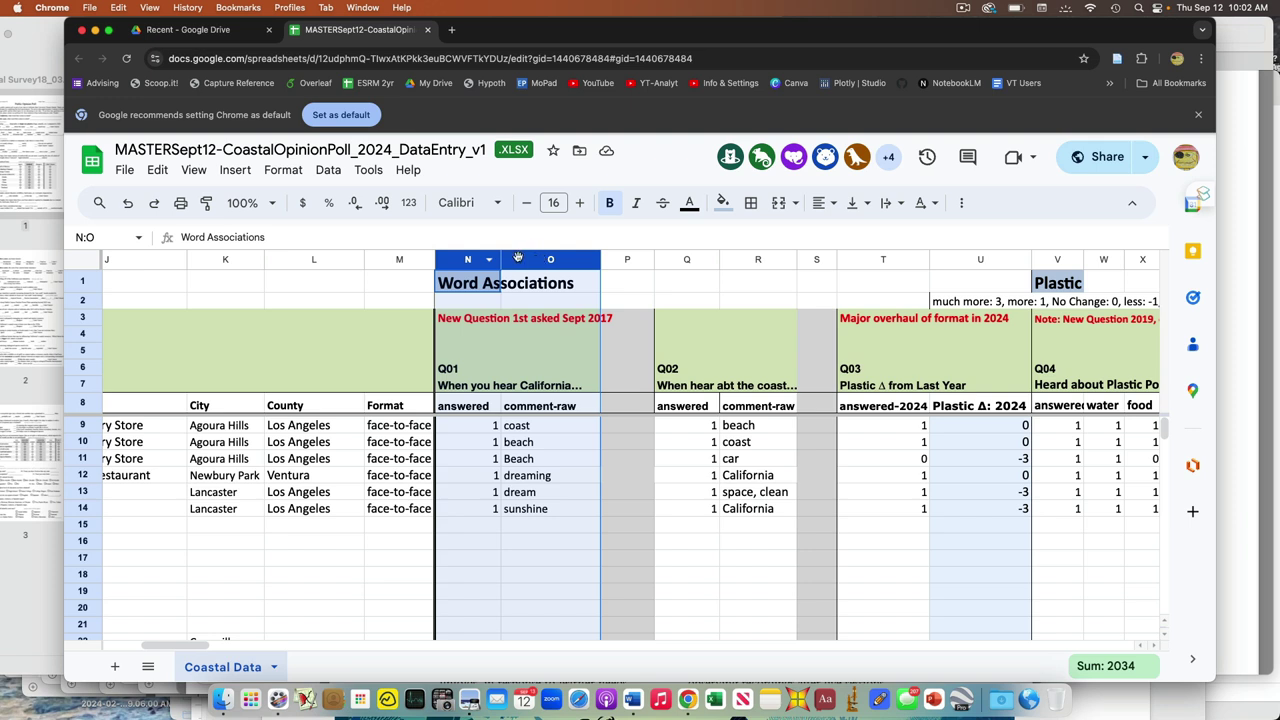
- Review row 12 across the Plastic and Seafood/Fisheries sections, highlighting the answered columns for Q04 and Q05
left_click(96, 472)
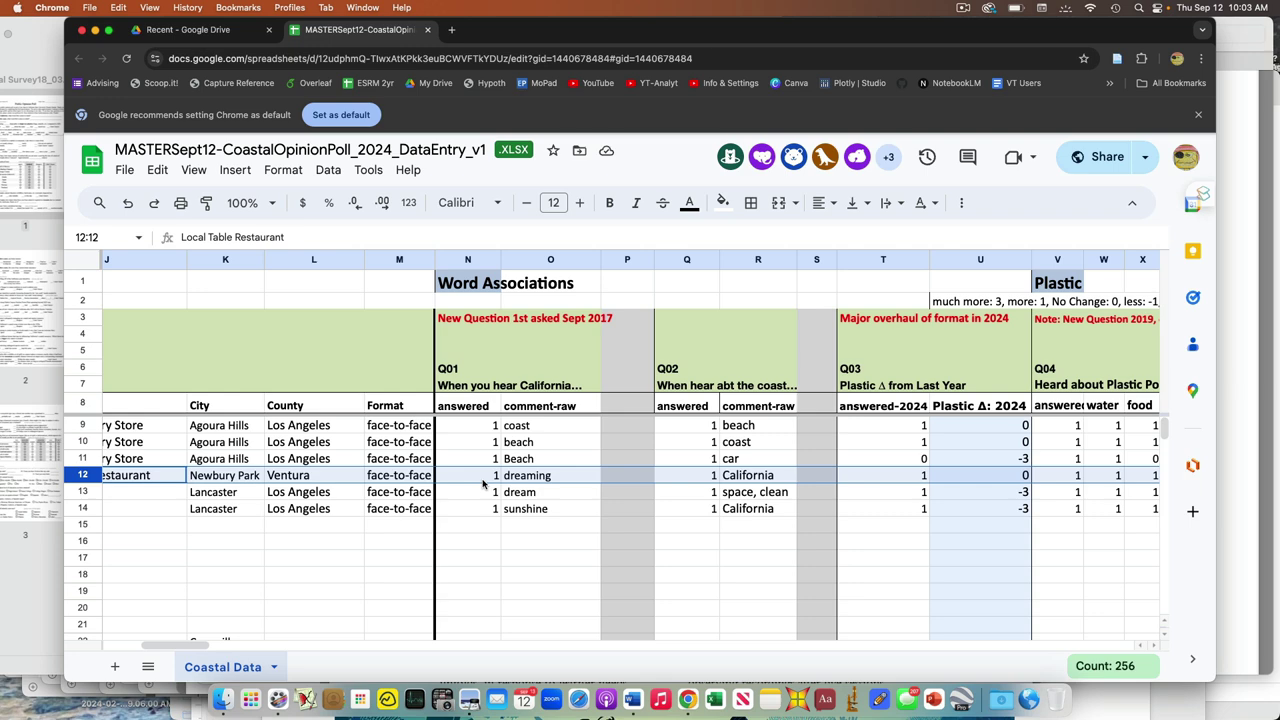
scroll(483, 484, "right", 10)
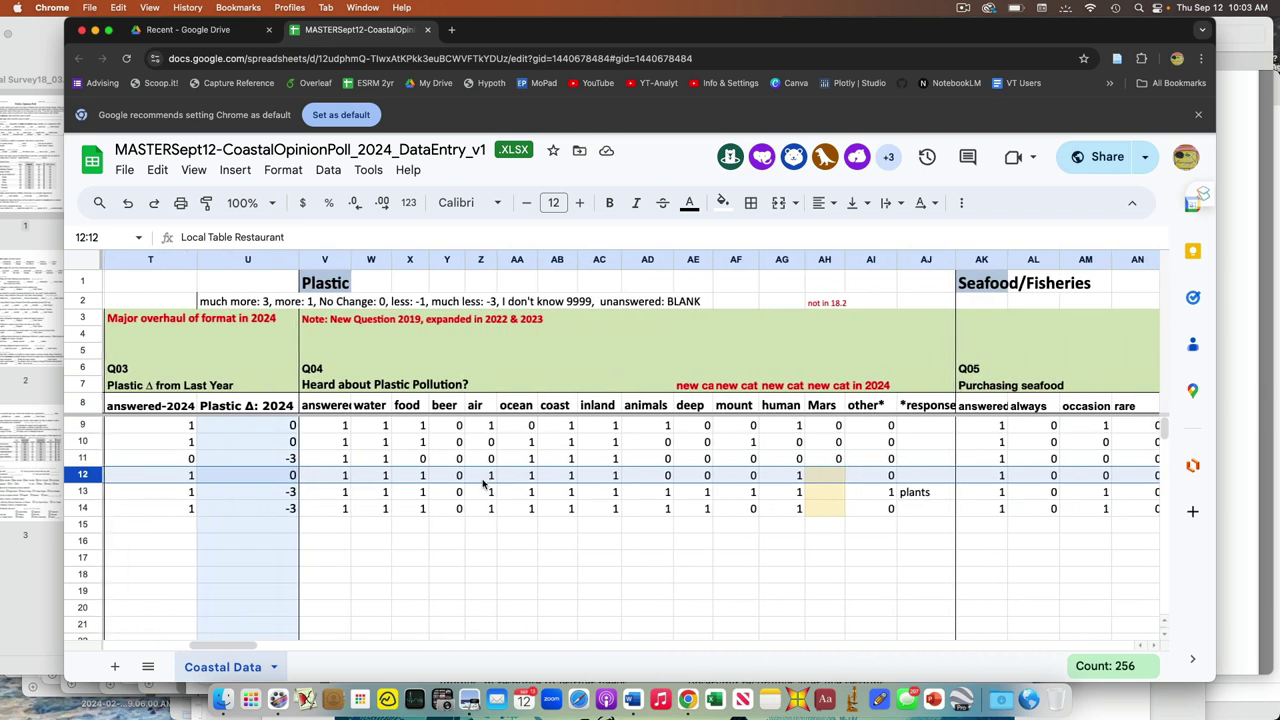
left_click(313, 259)
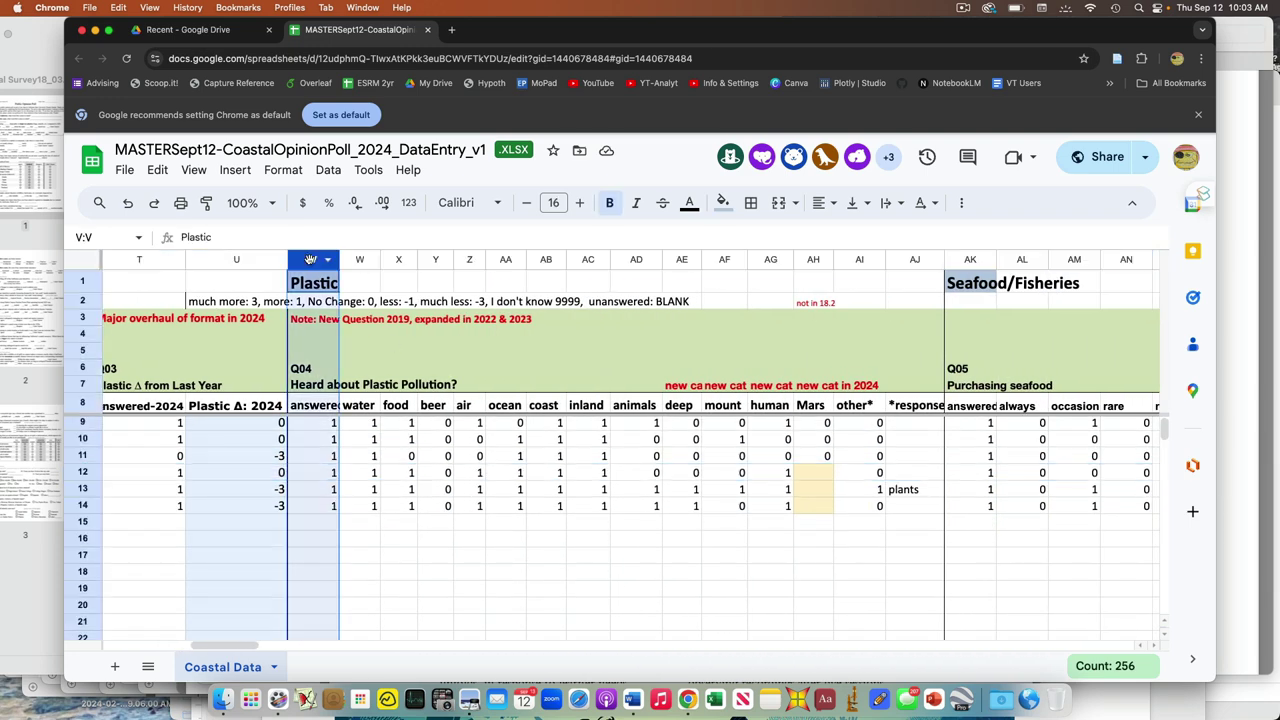
scroll(400, 278, "right", 8)
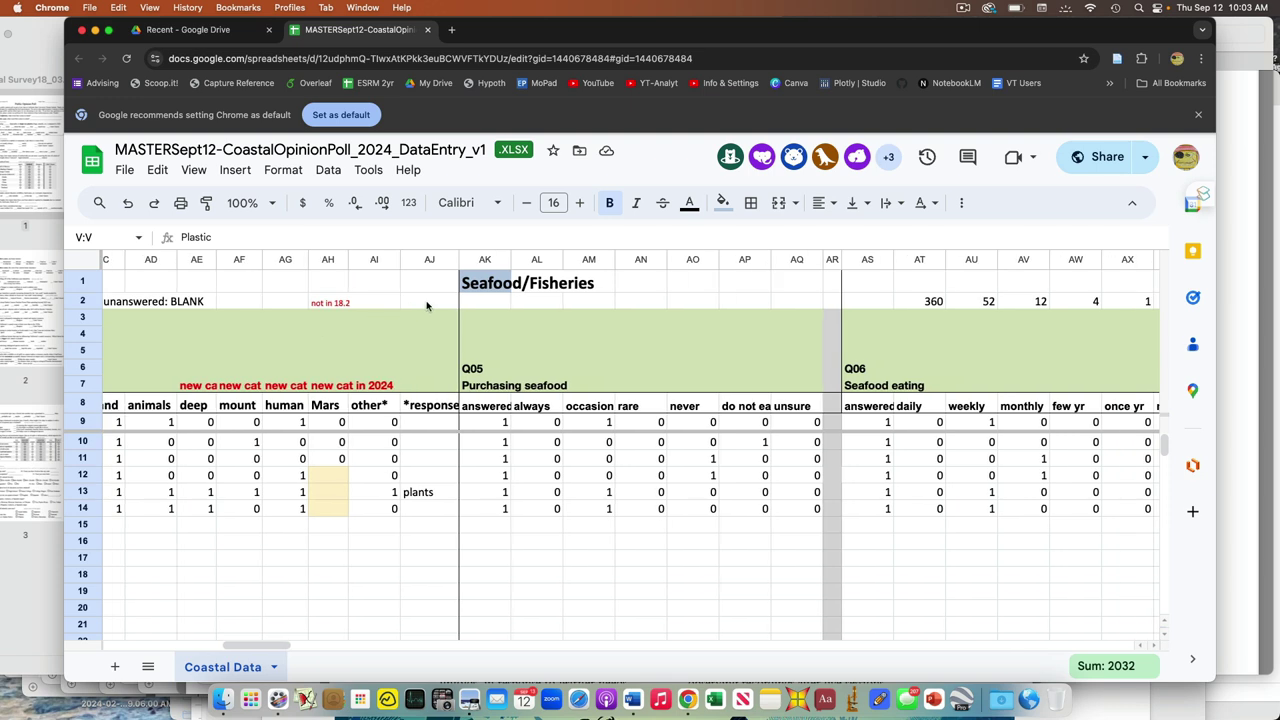
left_click(478, 264)
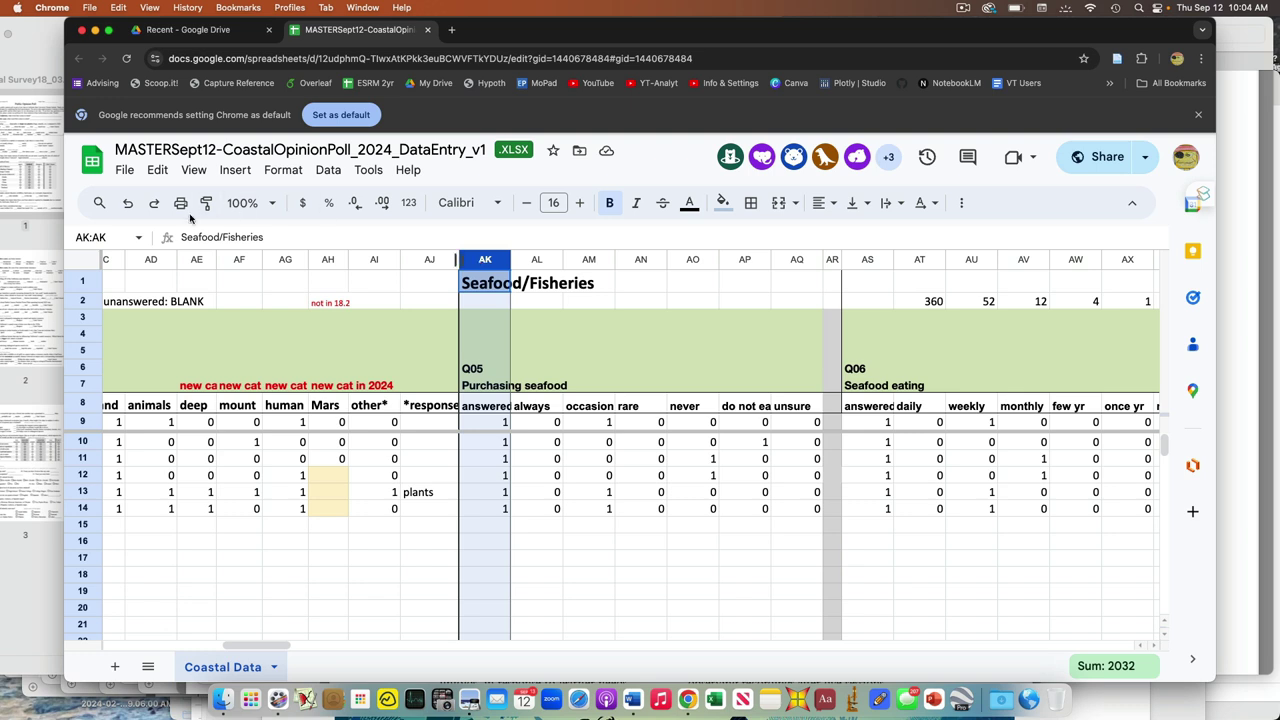
left_click(83, 474)
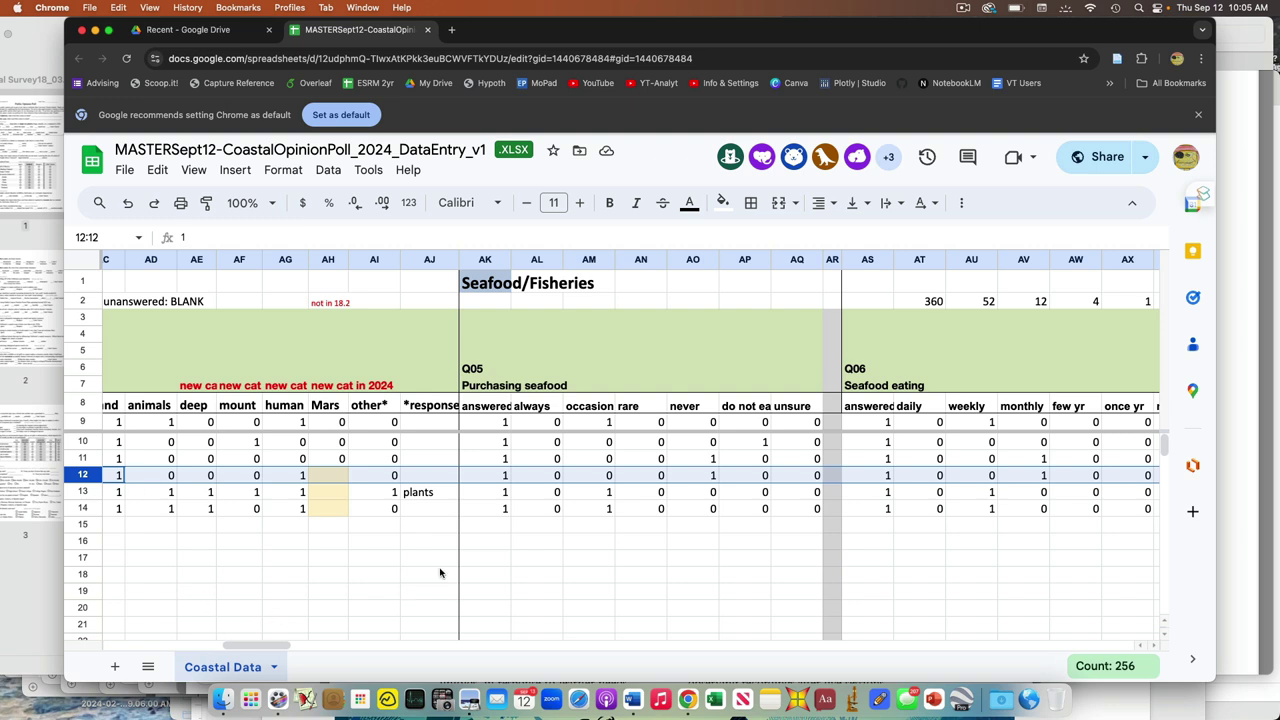
- Enter 0 in row 16 of the Q05 Purchasing seafood answered column
left_click(481, 549)
type("0")
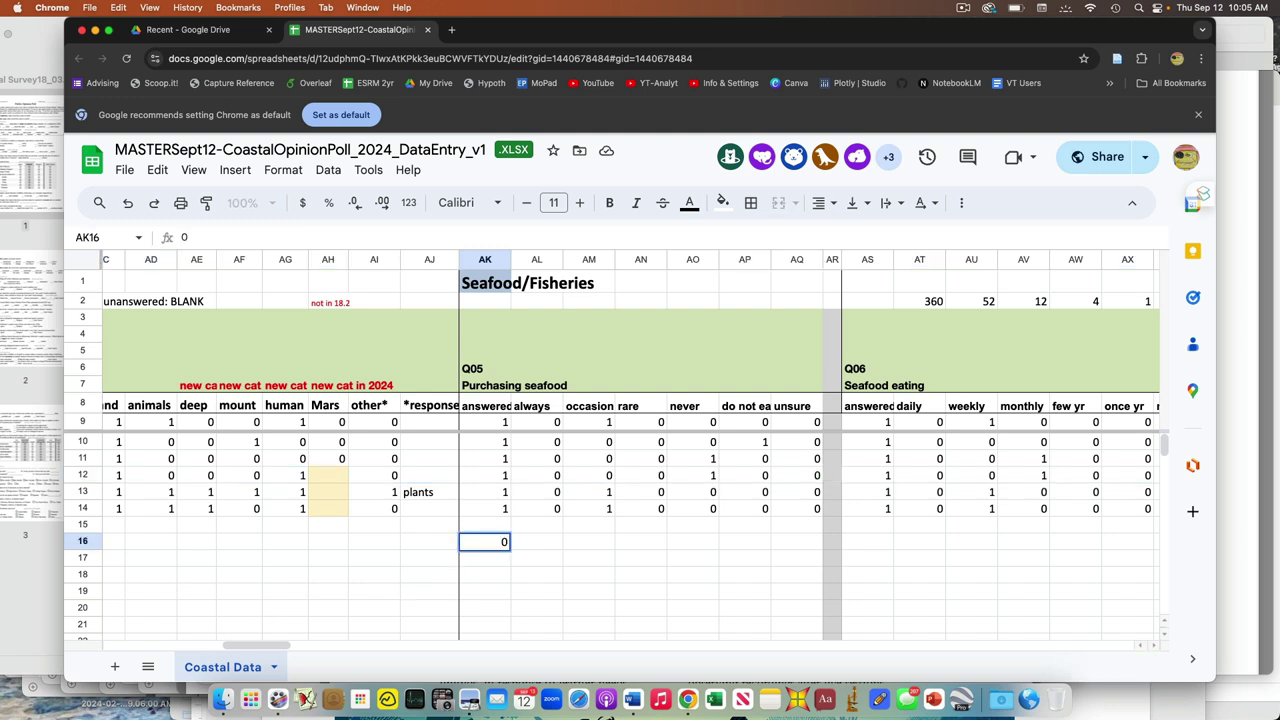
key("Tab")
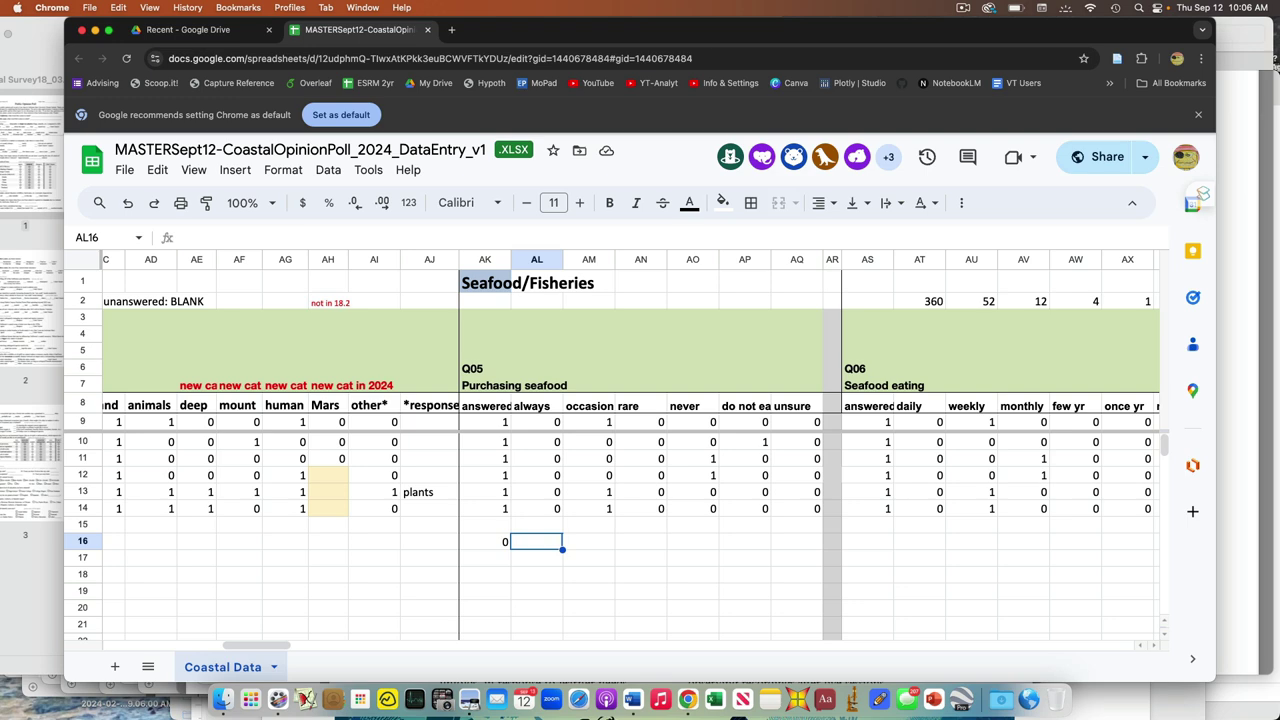
- Examine the Q03 Plastic Δ answers in column U against the response coding key in U2
scroll(329, 512, "left", 10)
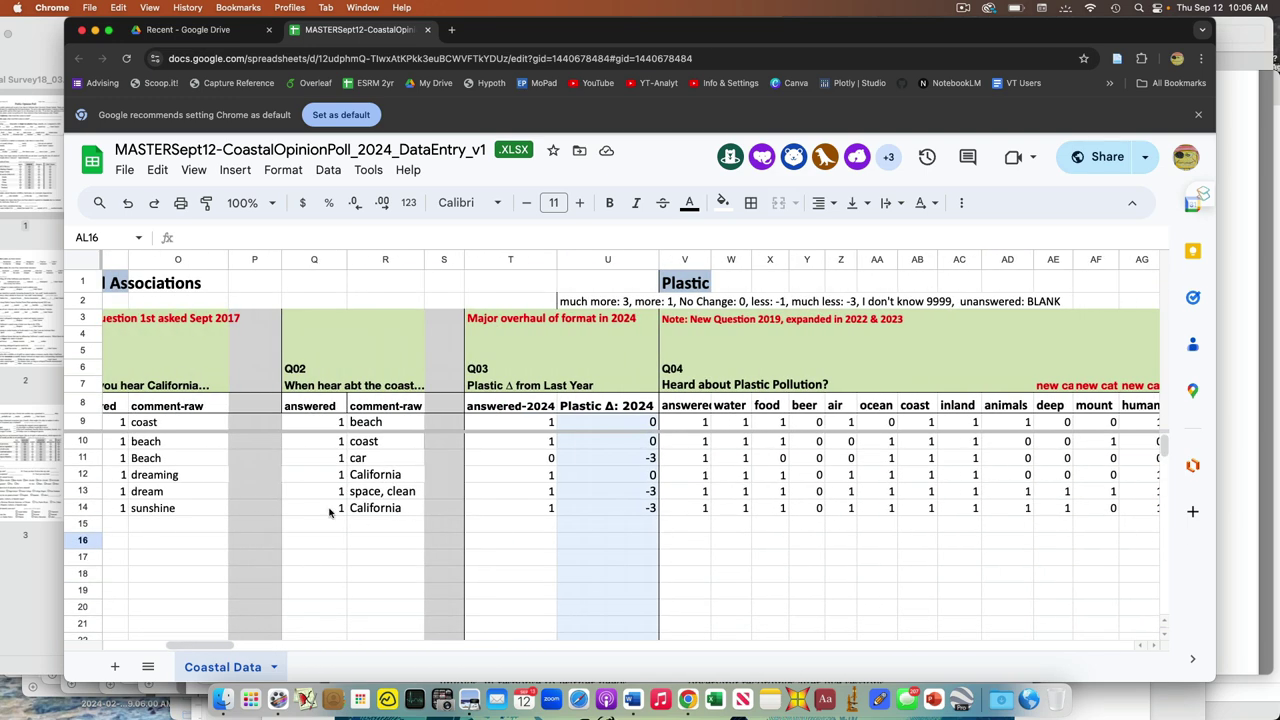
left_click(570, 463)
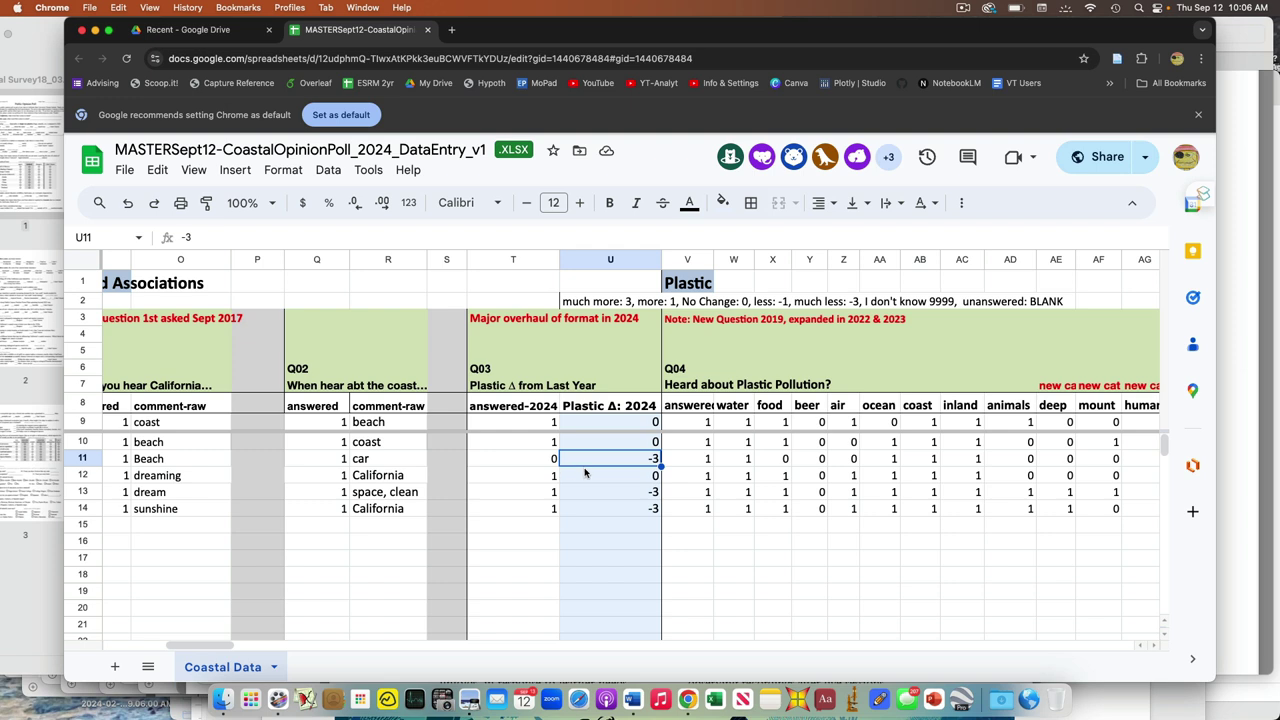
left_click(621, 490)
left_click(605, 452)
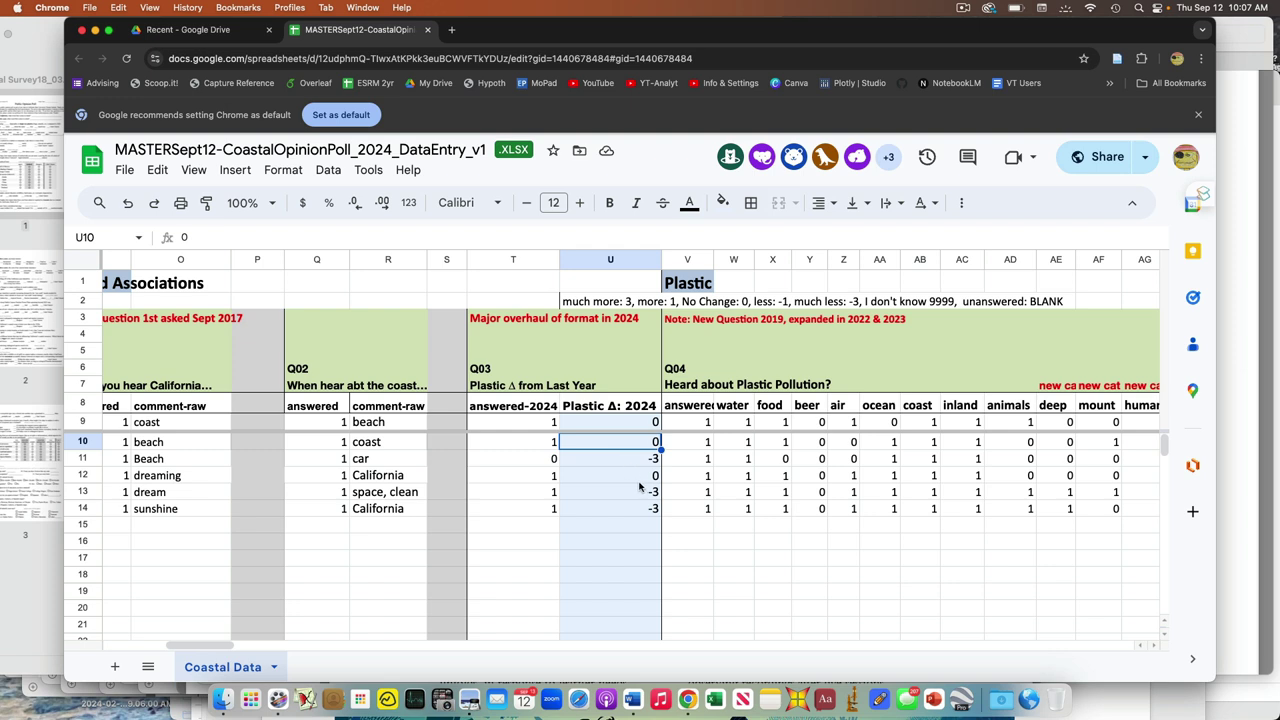
left_click(627, 301)
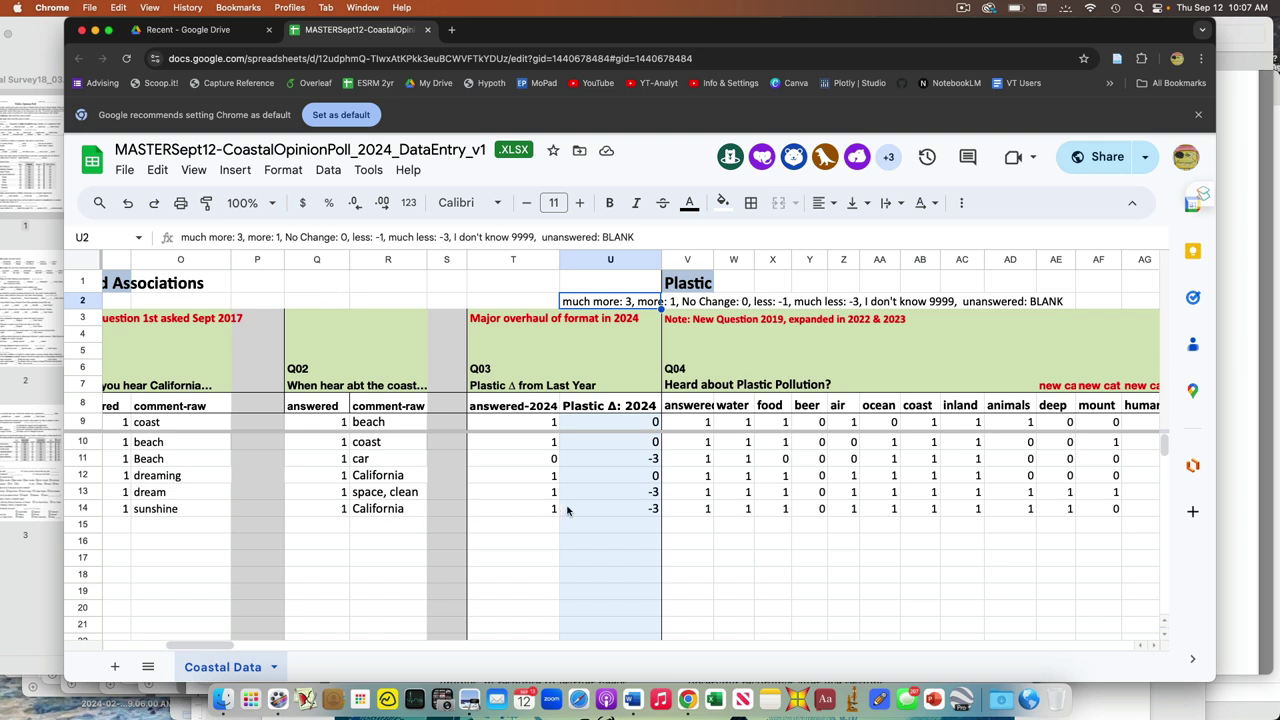
- Clear the Plastic Δ: 2024 value in row 11, where Q03 is marked unanswered
left_click(584, 462)
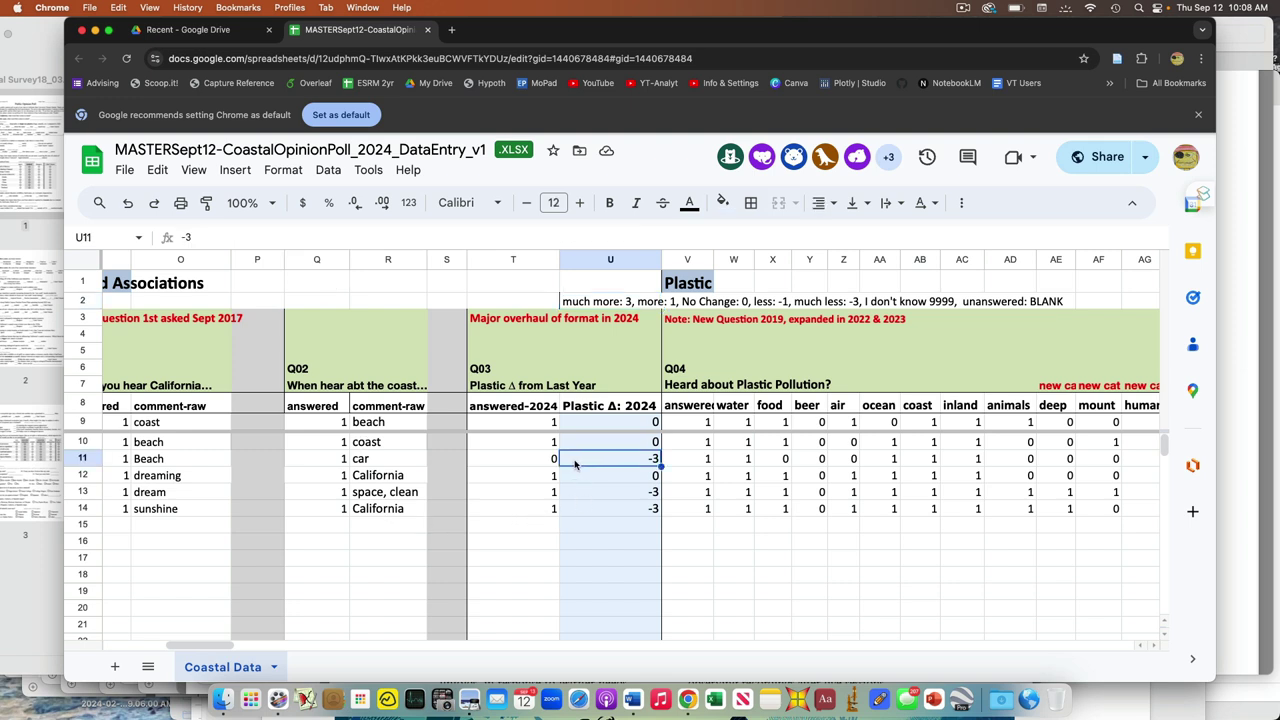
key("BackSpace")
key("Return")
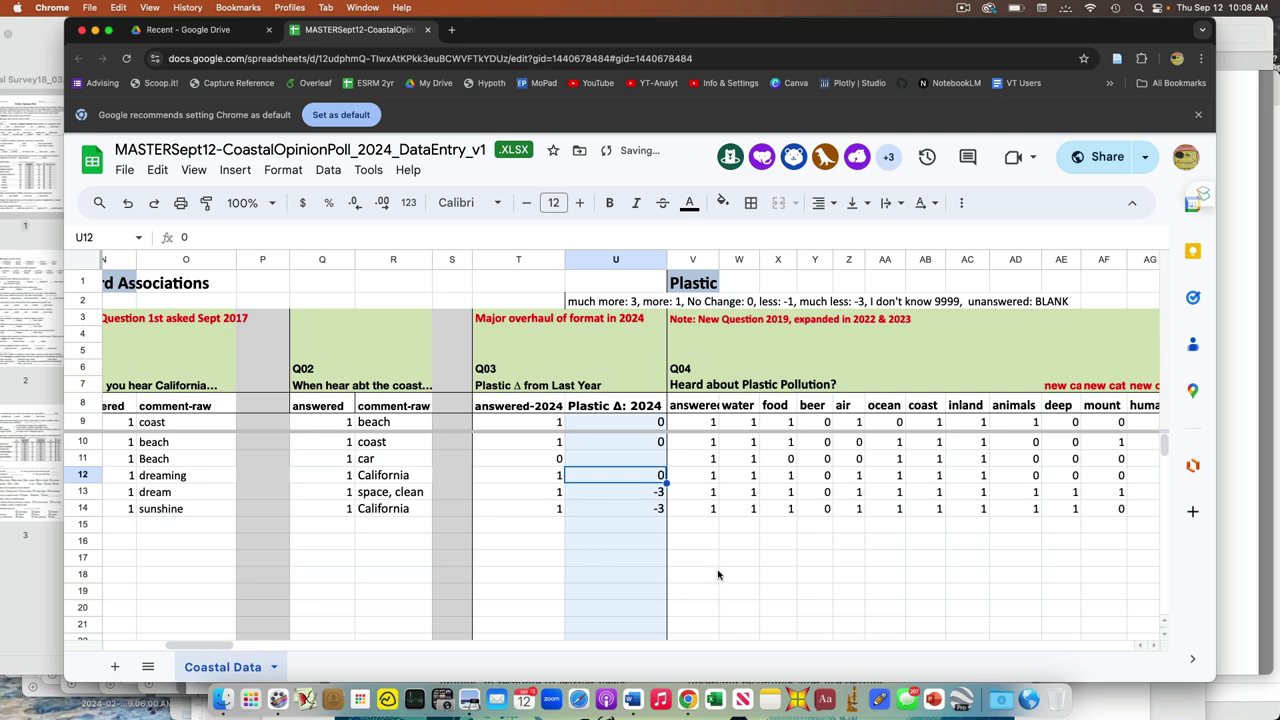
- Examine the shaded cells for options not in version 18.2, from Q04 Mars through to Q24 unsure in row 12
scroll(709, 569, "right", 1)
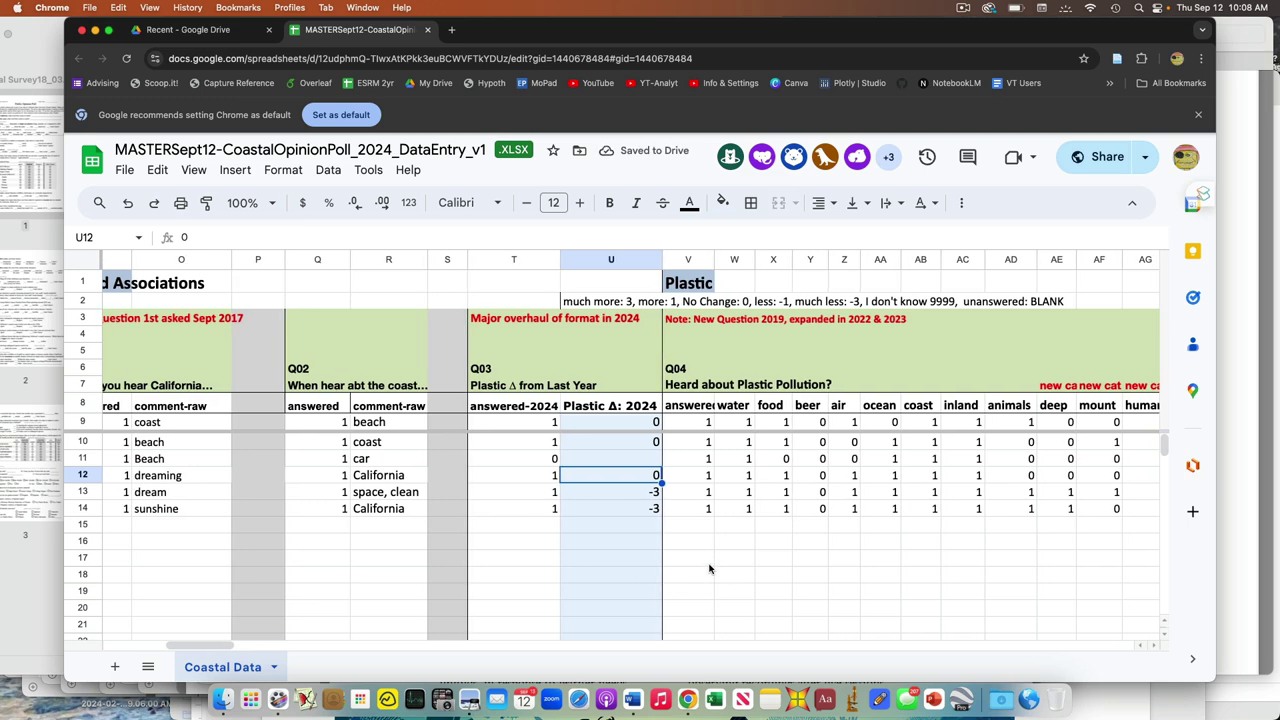
scroll(709, 569, "right", 10)
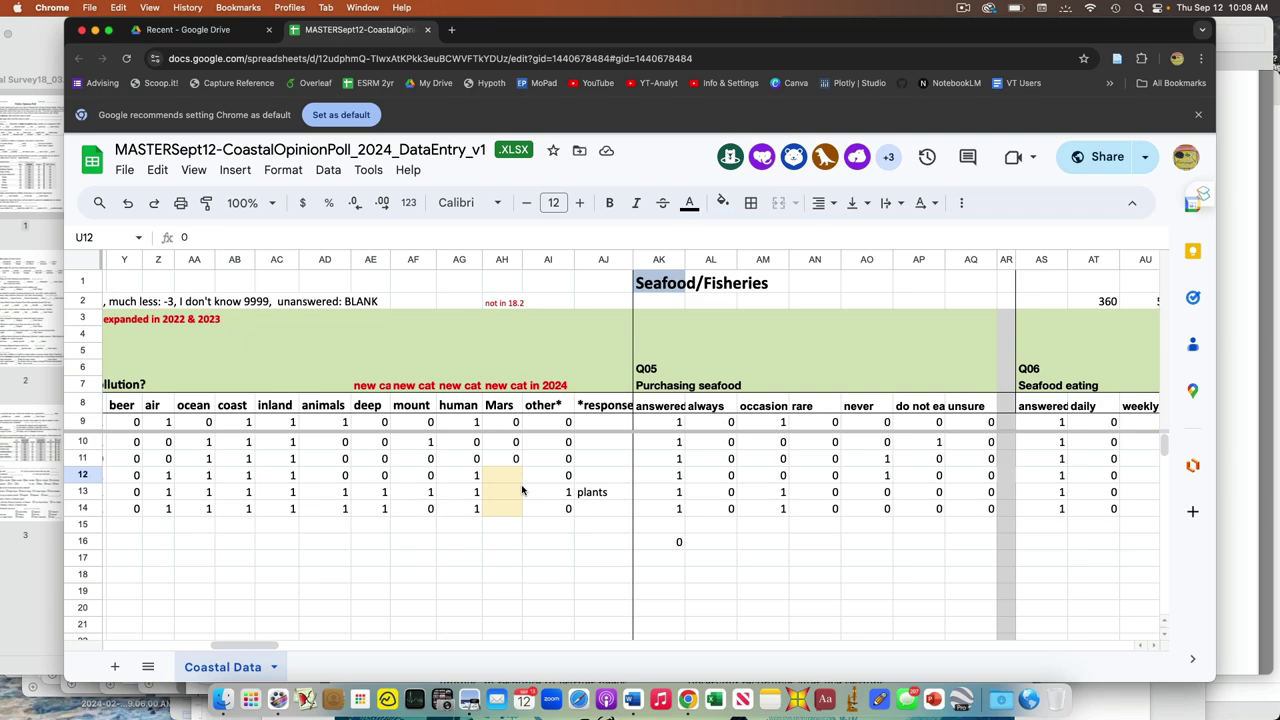
scroll(521, 490, "right", 20)
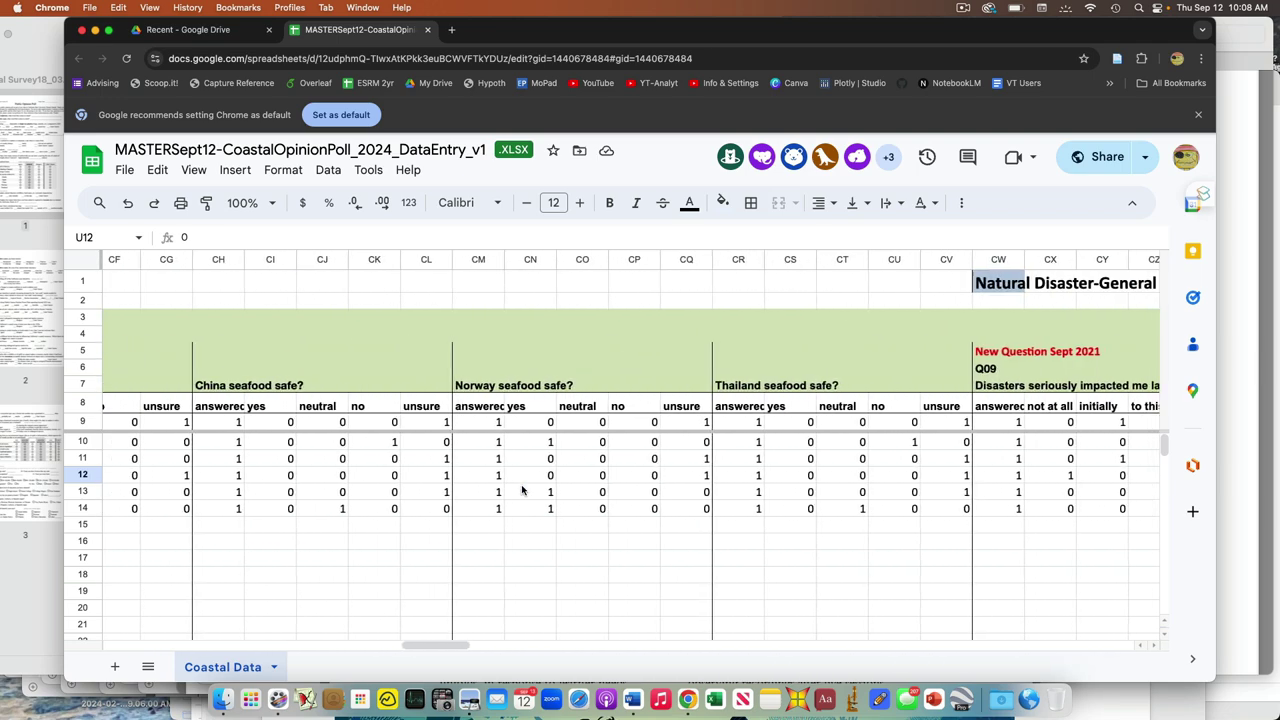
scroll(521, 490, "right", 20)
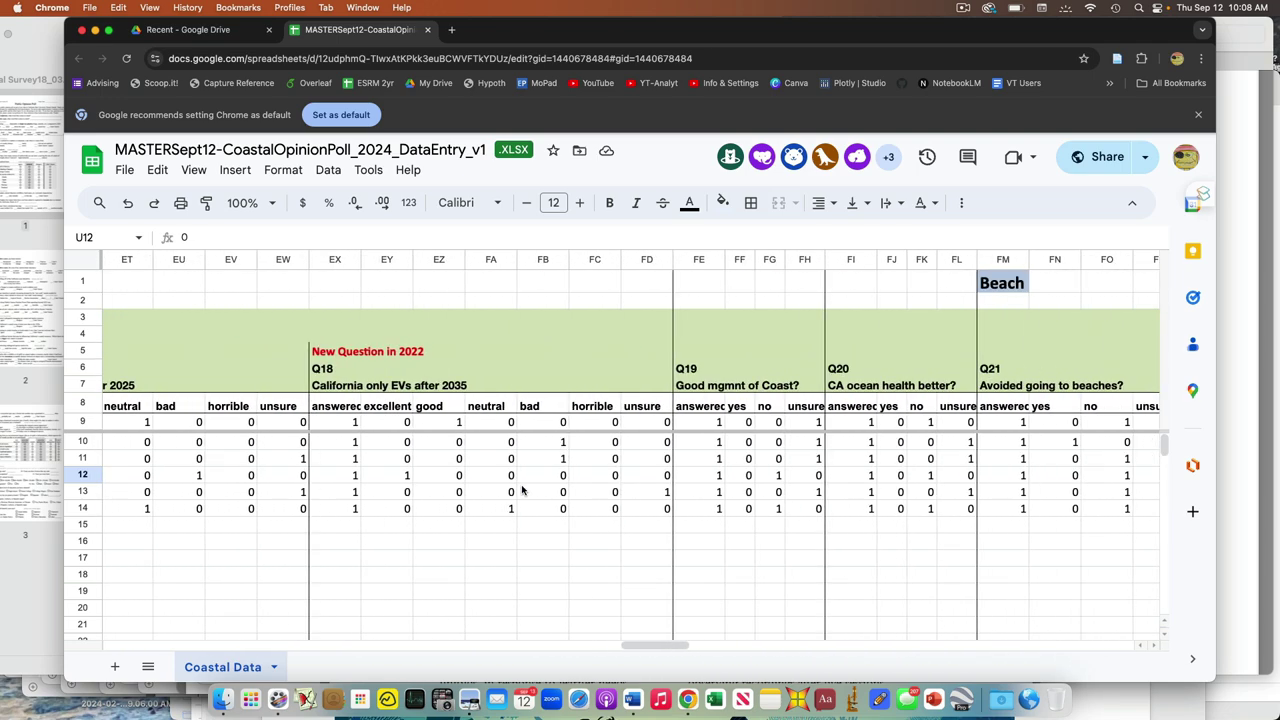
scroll(521, 490, "right", 5)
scroll(521, 490, "down", 1)
left_click(514, 474)
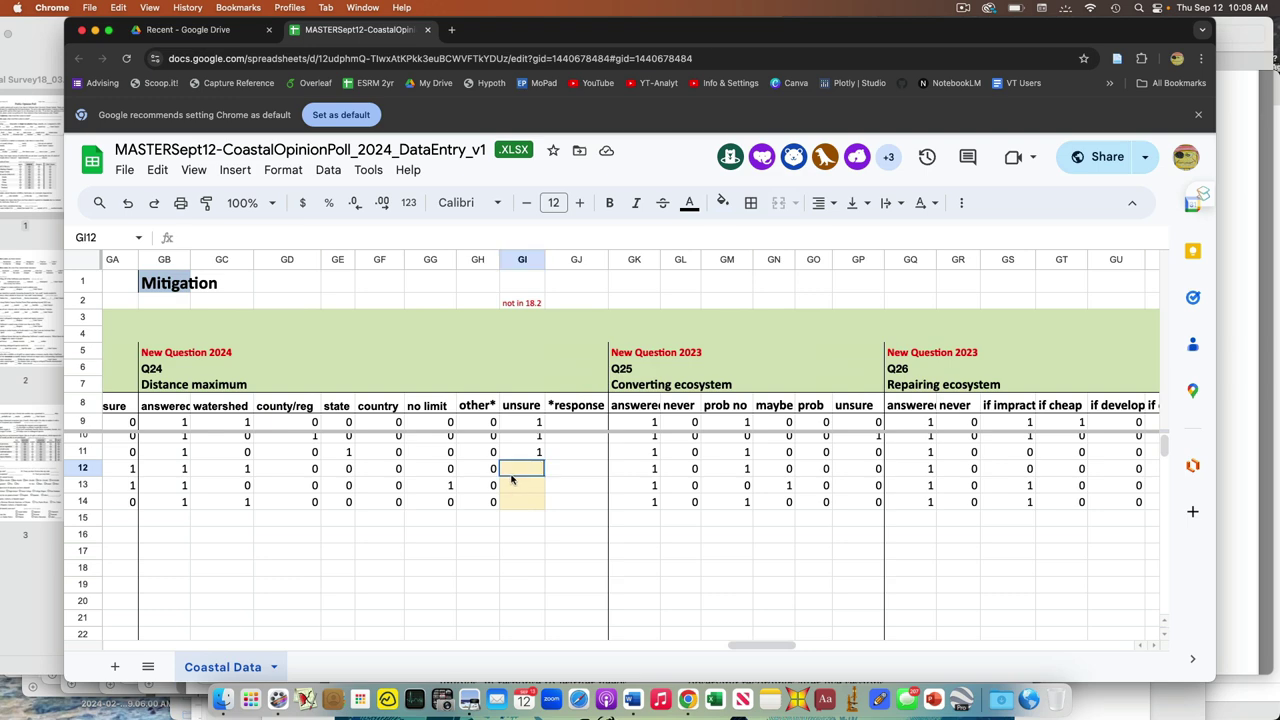
- Examine the shaded Q24 unsure cells in rows 12 to 14, an option not in version 18.2
left_click(511, 500, "shift")
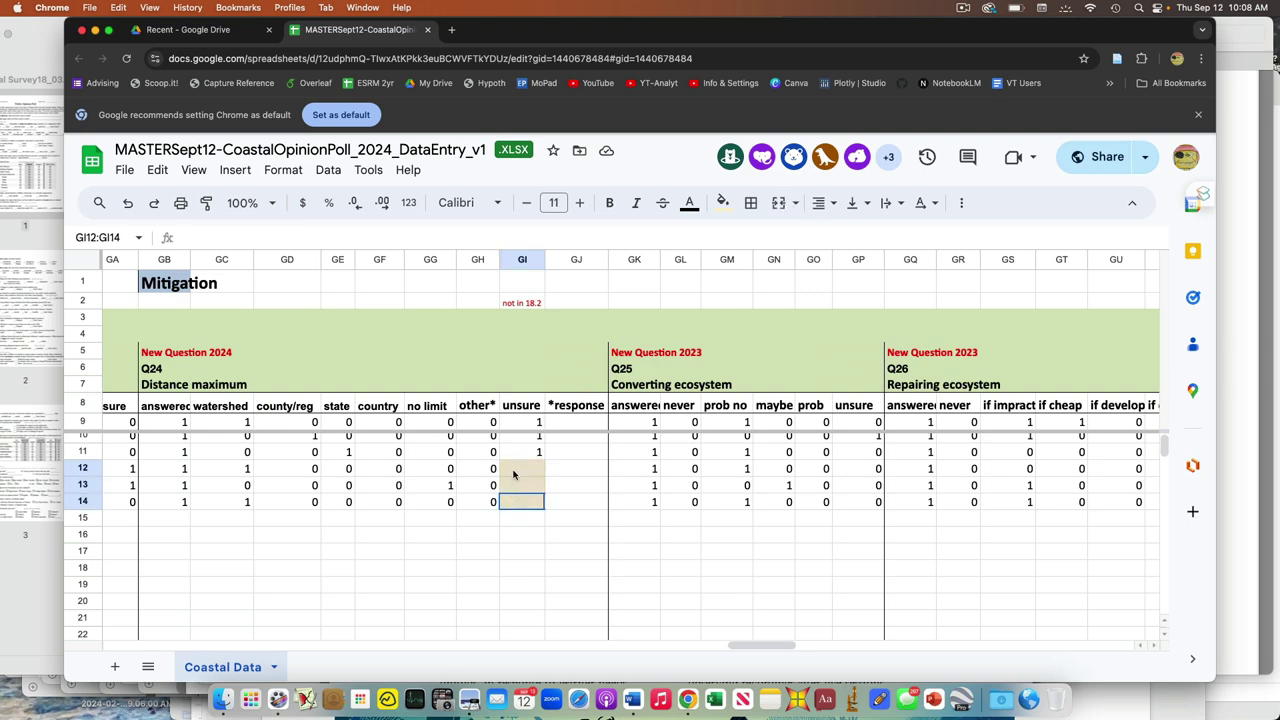
scroll(513, 476, "left", 2)
scroll(514, 474, "left", 1)
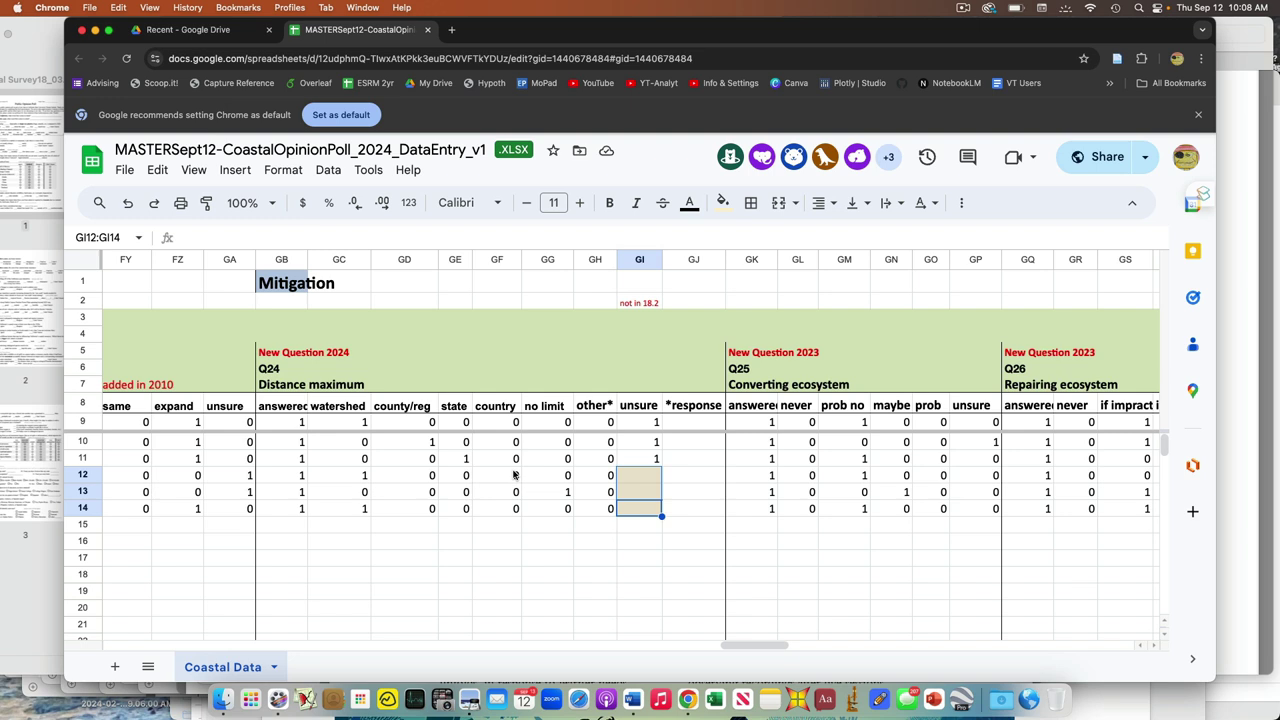
- In row 10 of Q24 Distance maximum, set other to 1 and unsure to 0
left_click(593, 477)
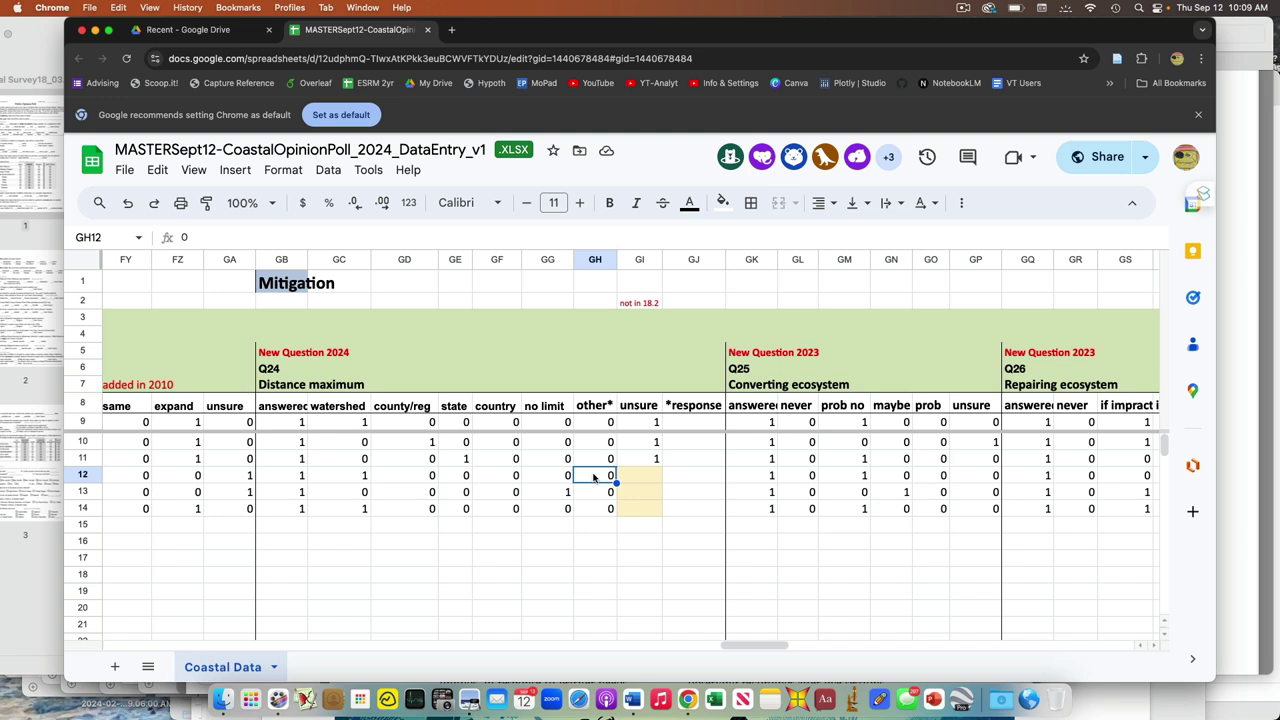
left_click(597, 443)
type("1")
key("Tab")
type("0")
key("Tab")
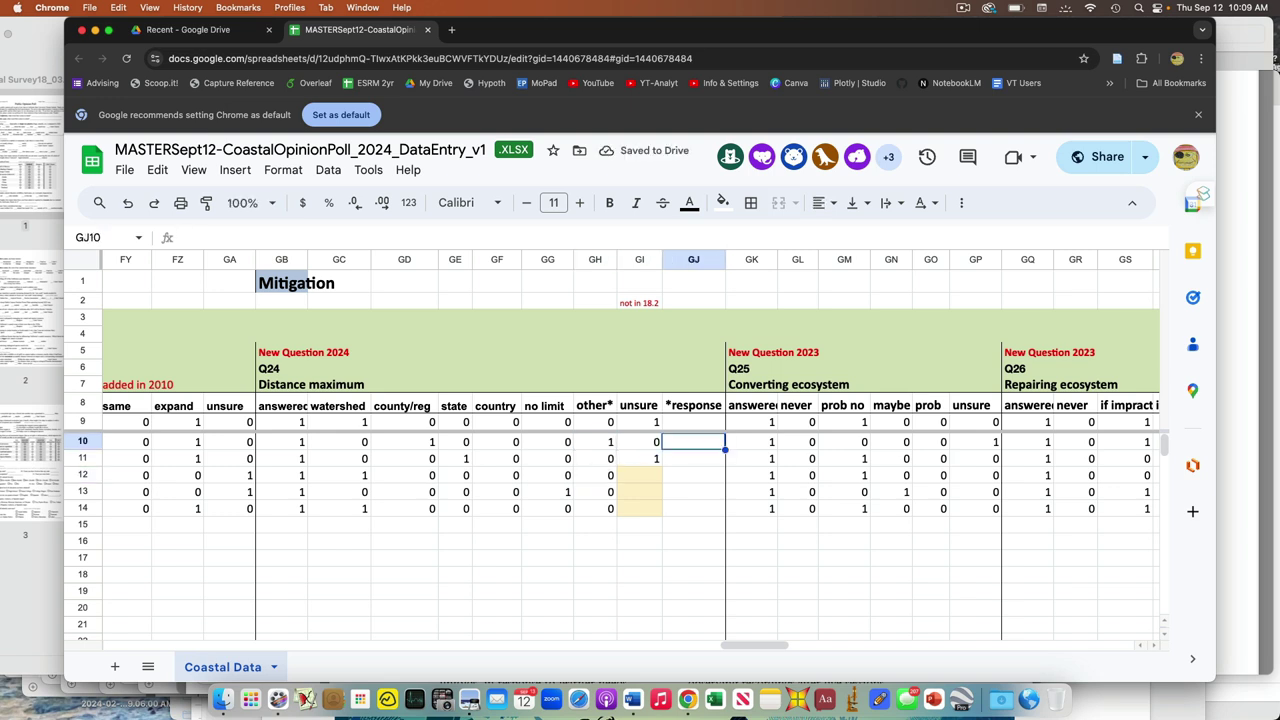
- Enter "in my neigherboroof" as the written Q24 other response in row 10
type("in my negiehr")
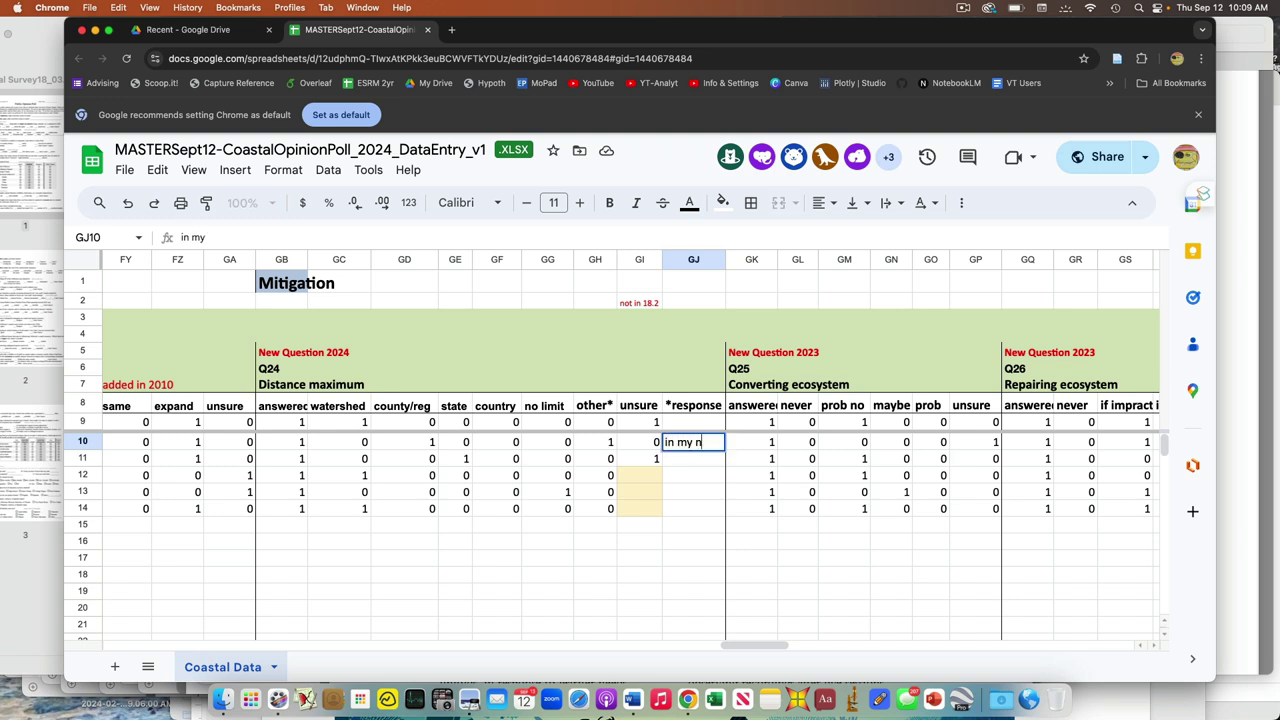
key("BackSpace")
key("BackSpace")
key("BackSpace")
key("BackSpace")
key("BackSpace")
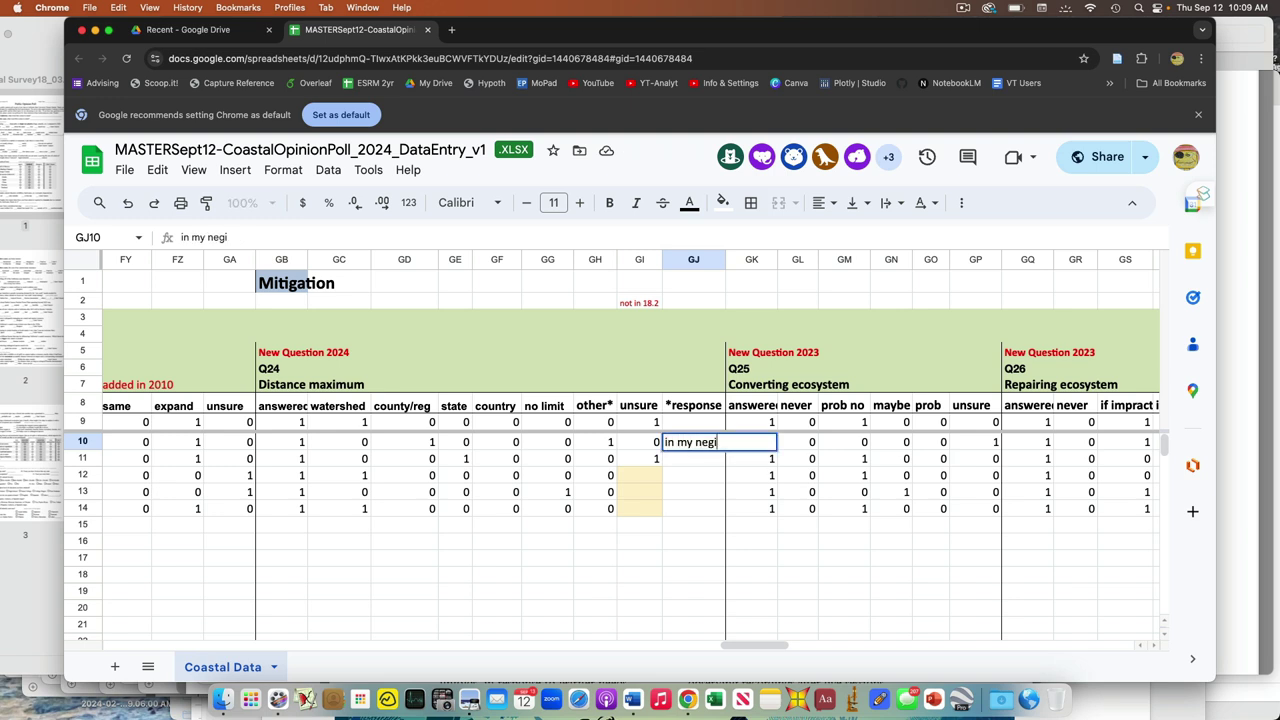
type("ighborhood")
key("Return")
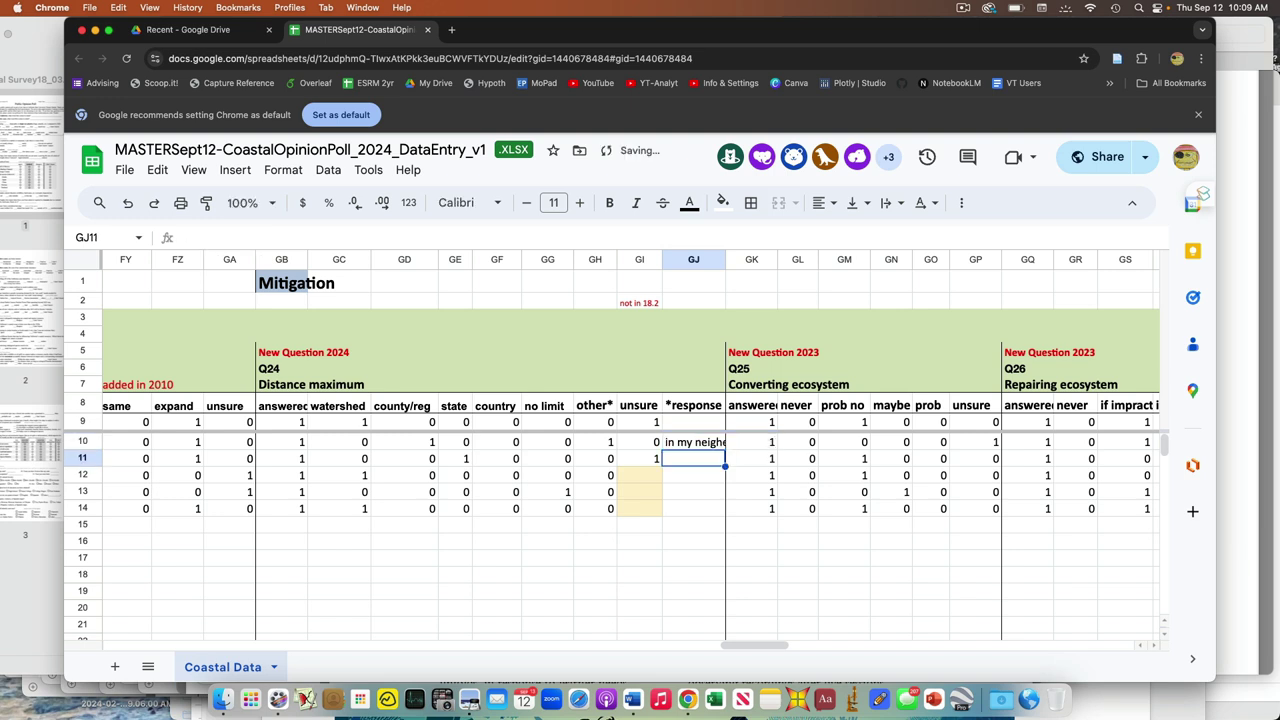
left_click(693, 441)
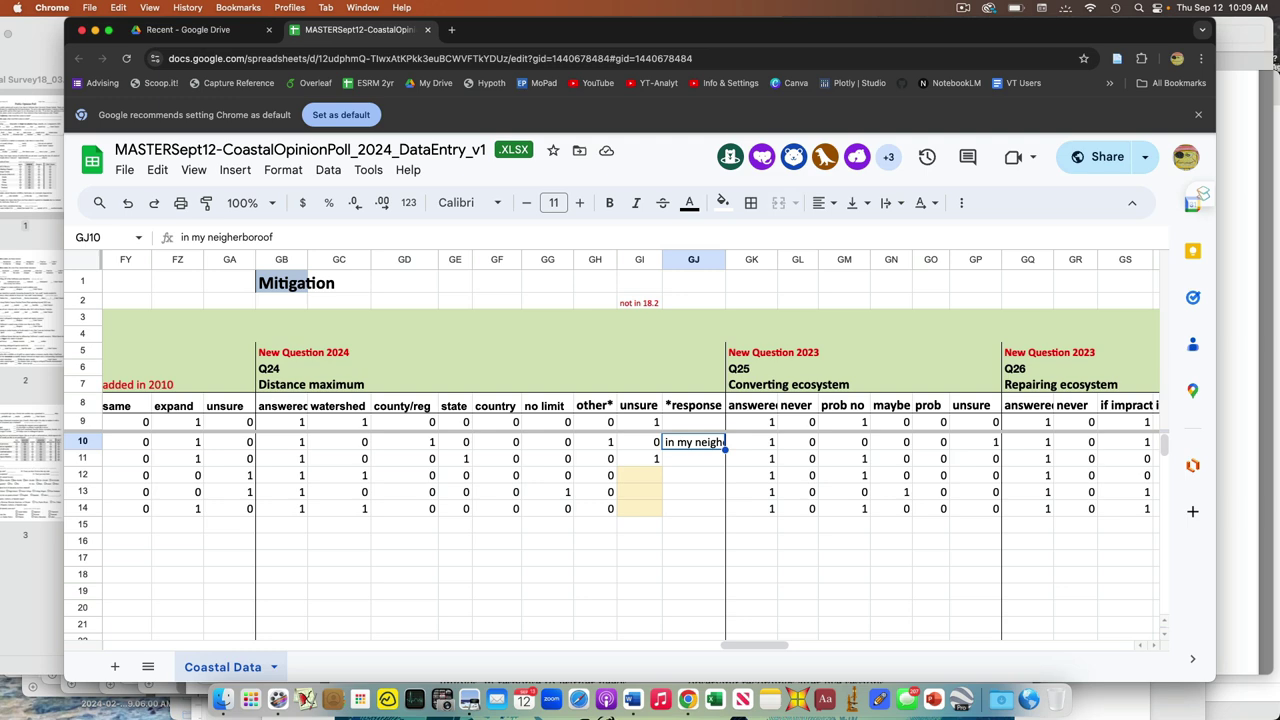
- Select row 77, the first entry row assigned to the recorder listed after the first recorder's block
scroll(612, 450, "left", 15)
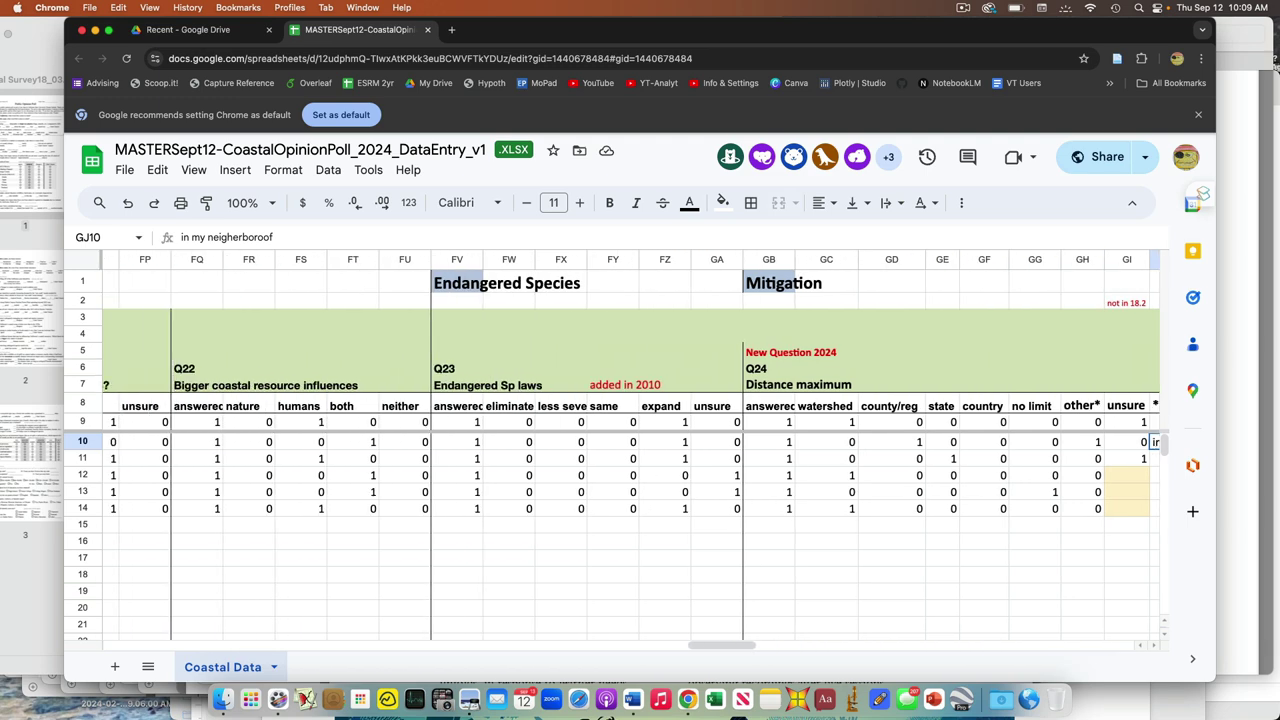
scroll(612, 450, "left", 20)
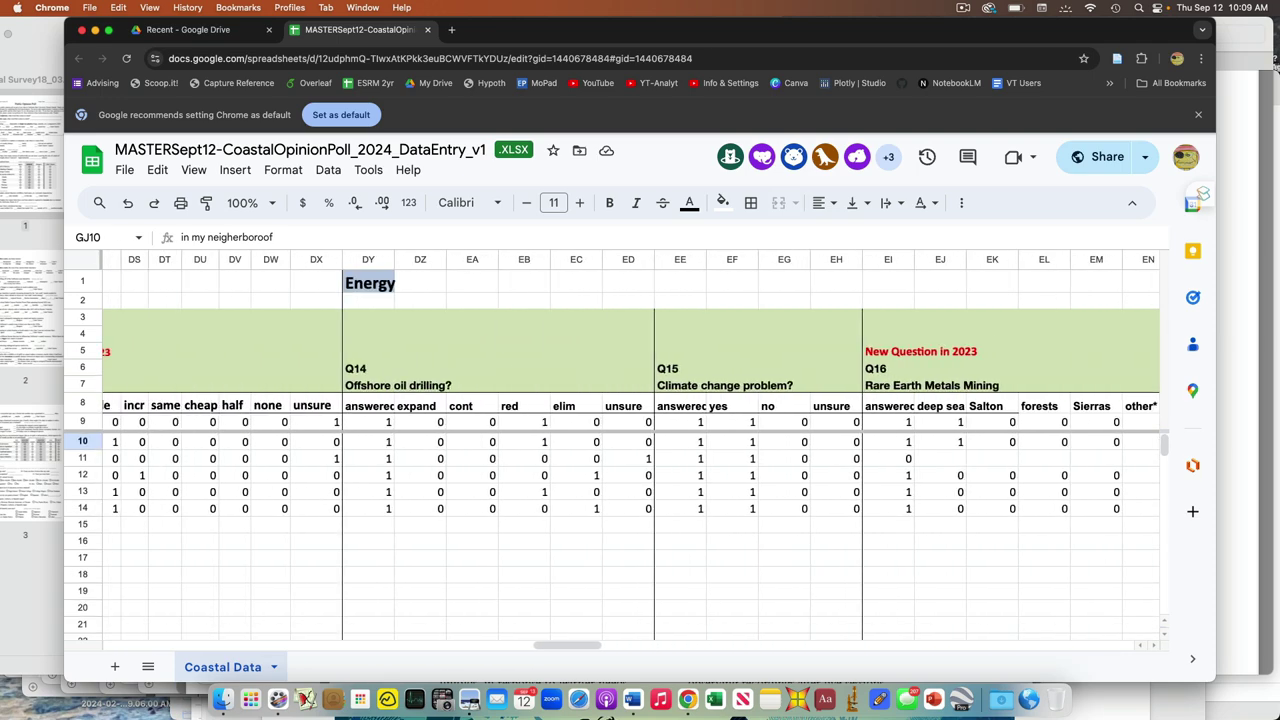
scroll(612, 450, "left", 20)
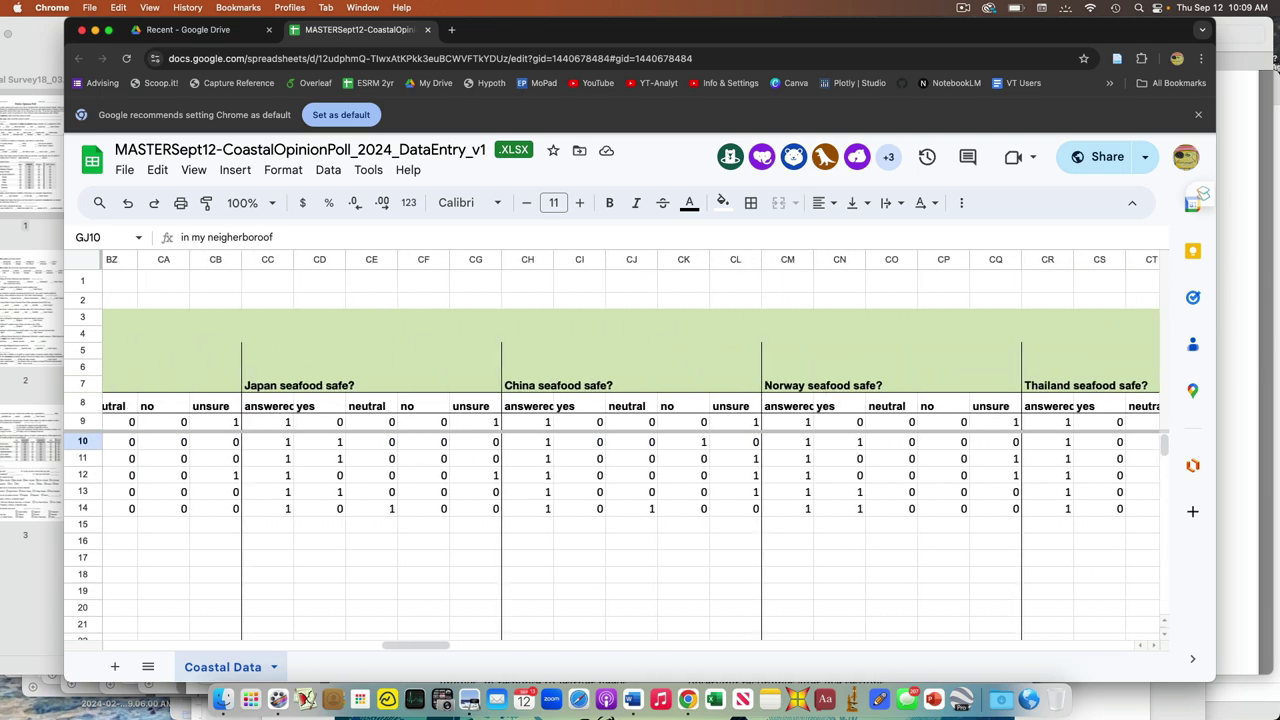
scroll(612, 450, "left", 20)
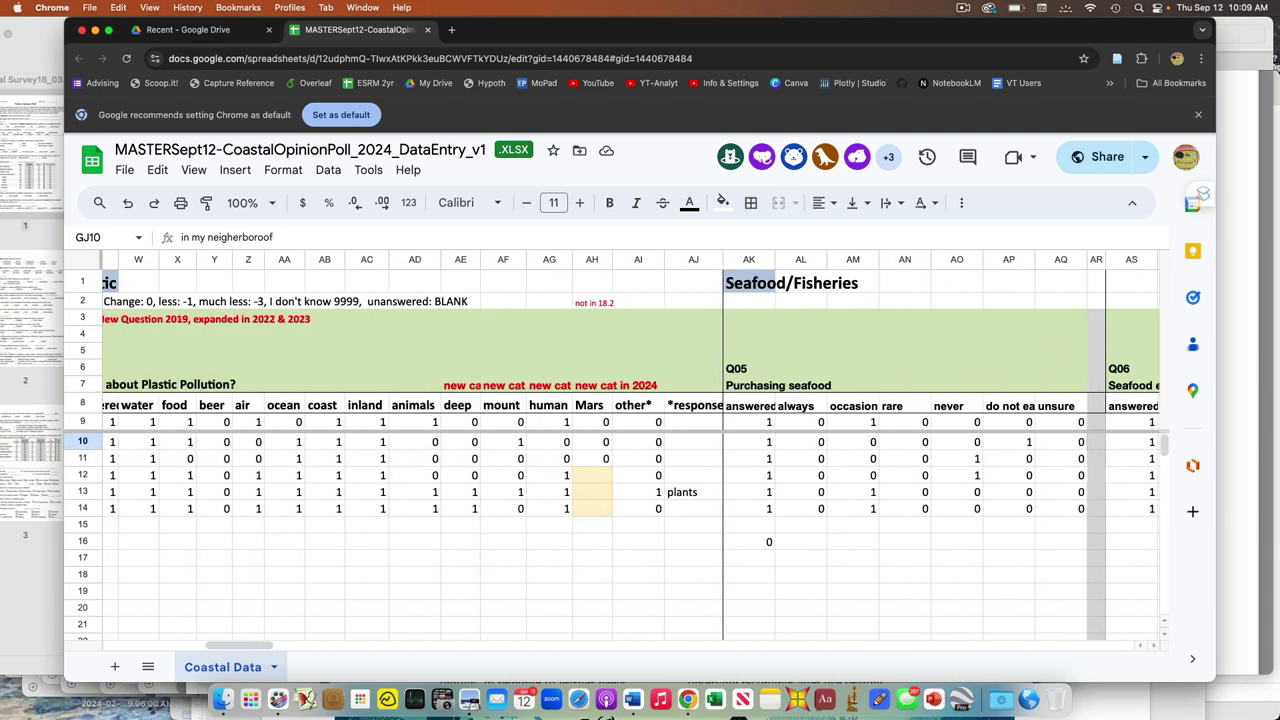
scroll(612, 450, "right", 5)
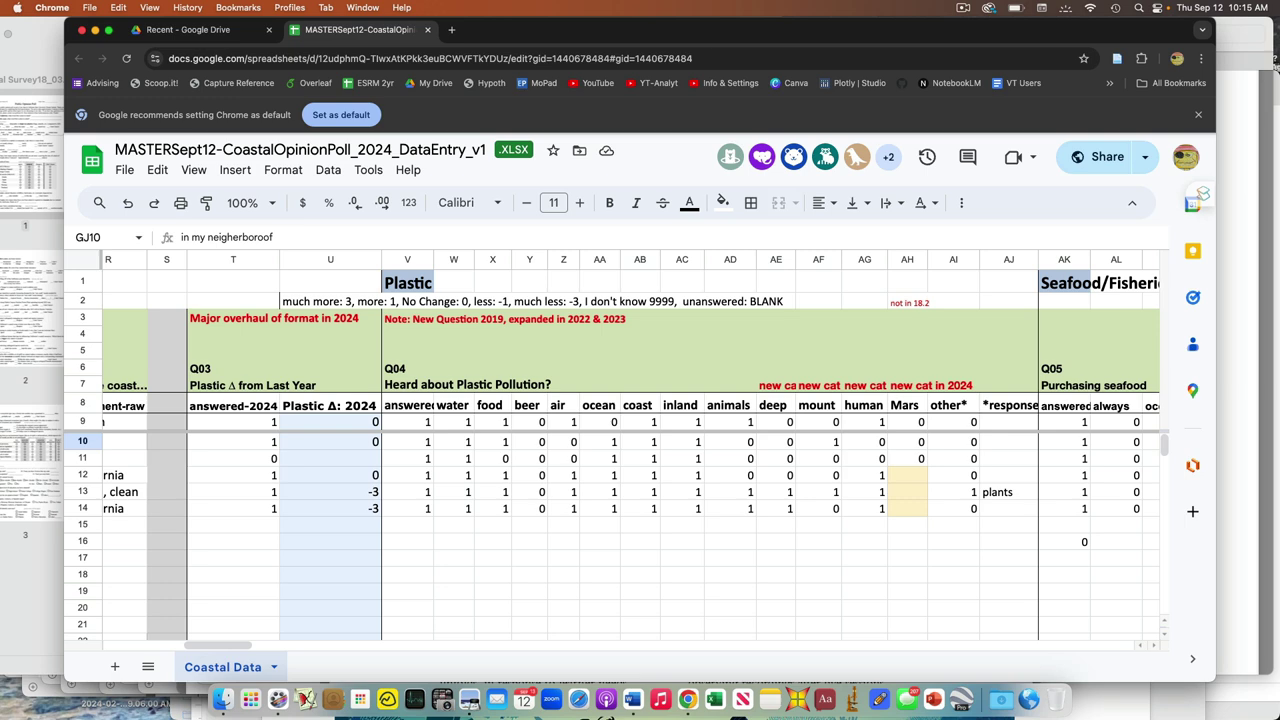
scroll(612, 530, "down", 9)
scroll(612, 530, "left", 10)
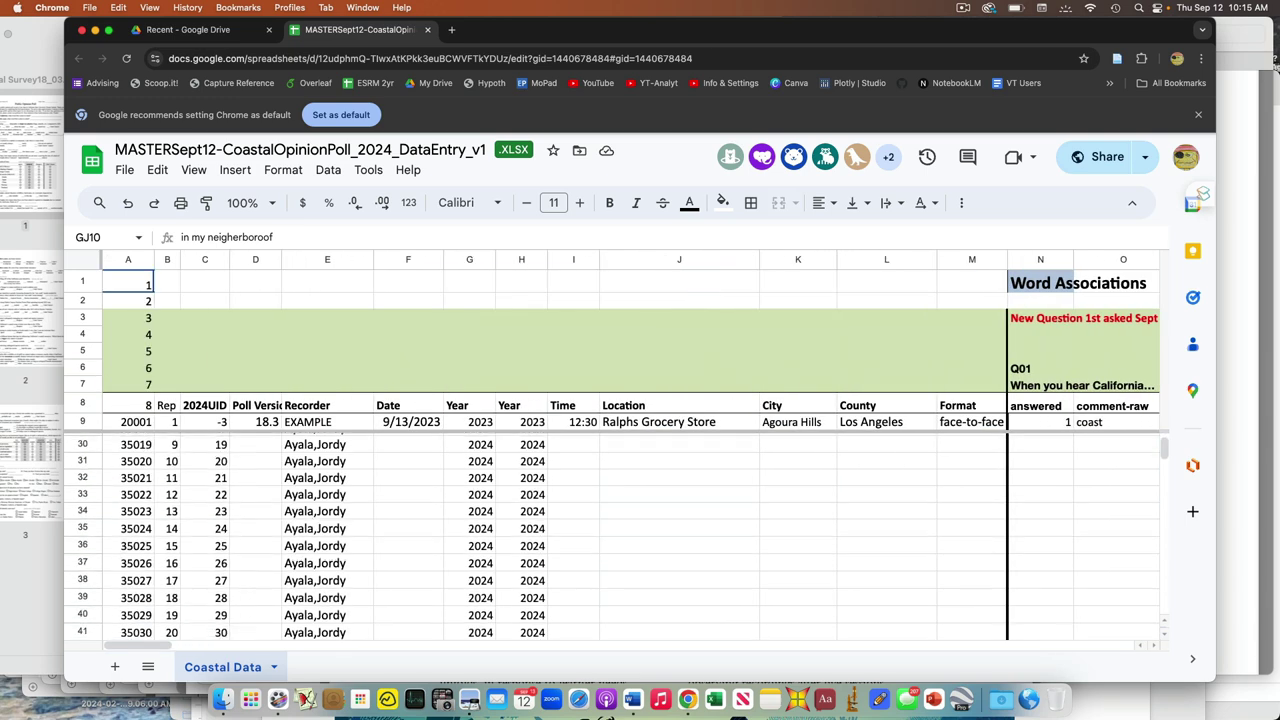
scroll(612, 536, "down", 12)
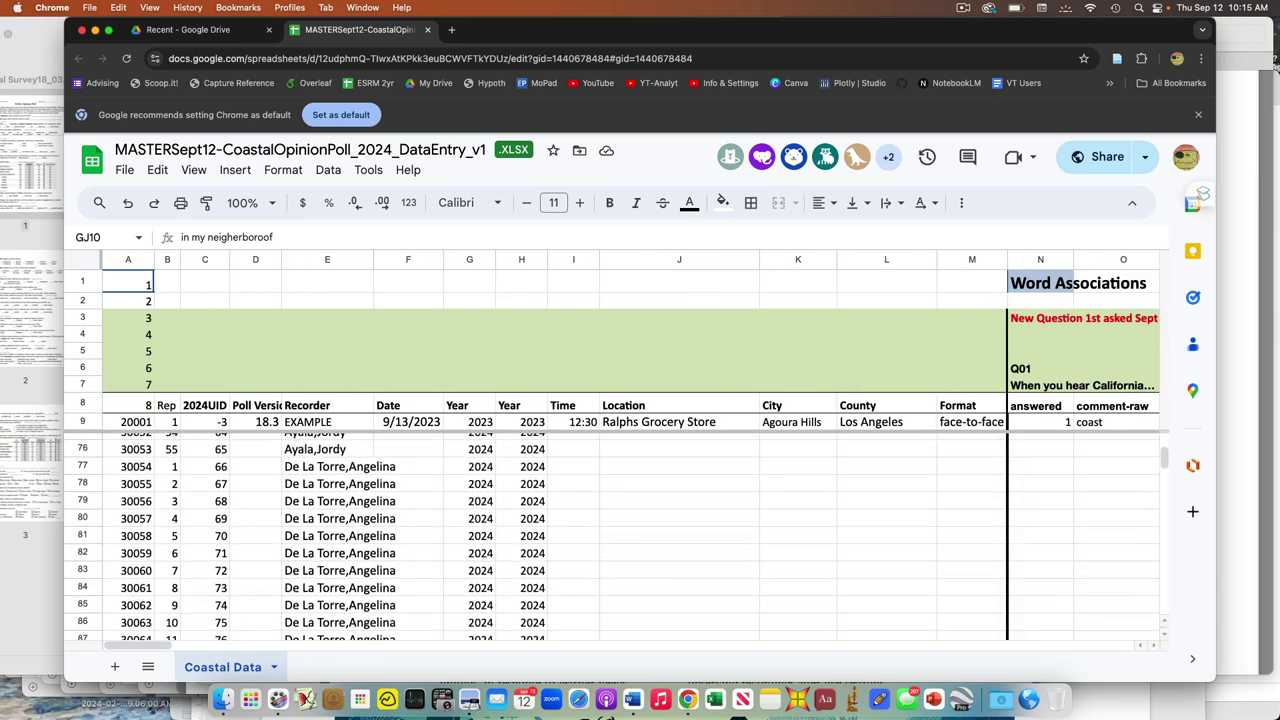
left_click(84, 492)
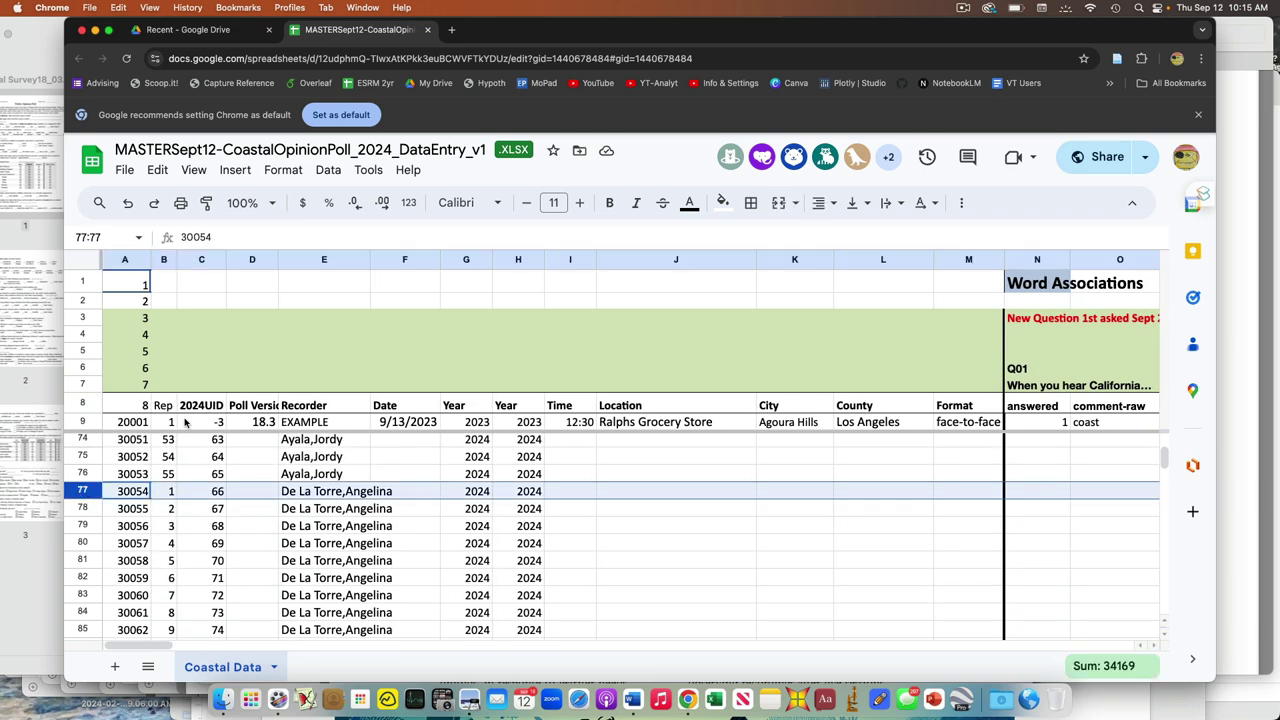